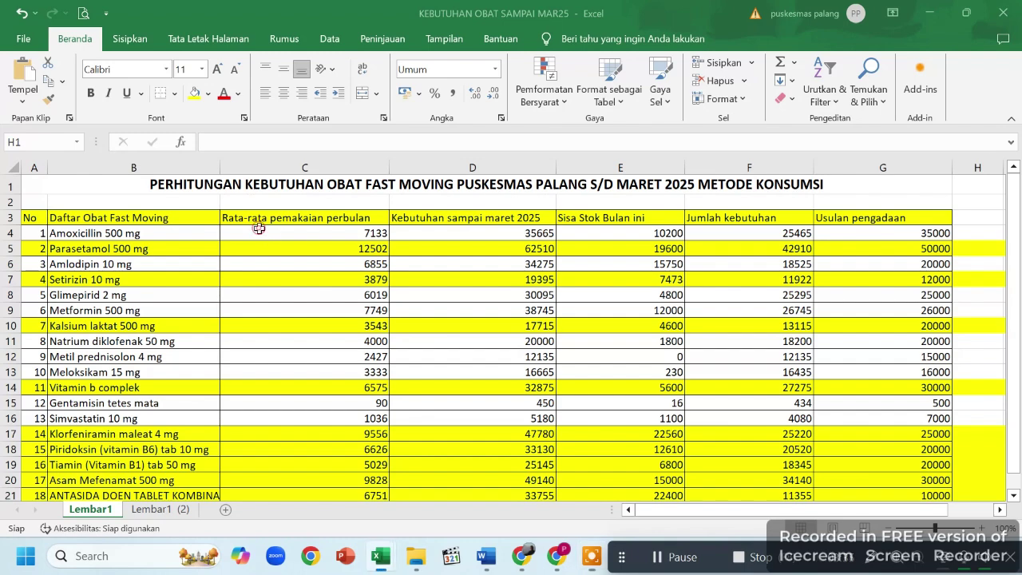
Examine the fast-moving drug needs table and the amoxicillin row's formulas for needs until March 2025, total need and proposed procurement
key(Right)
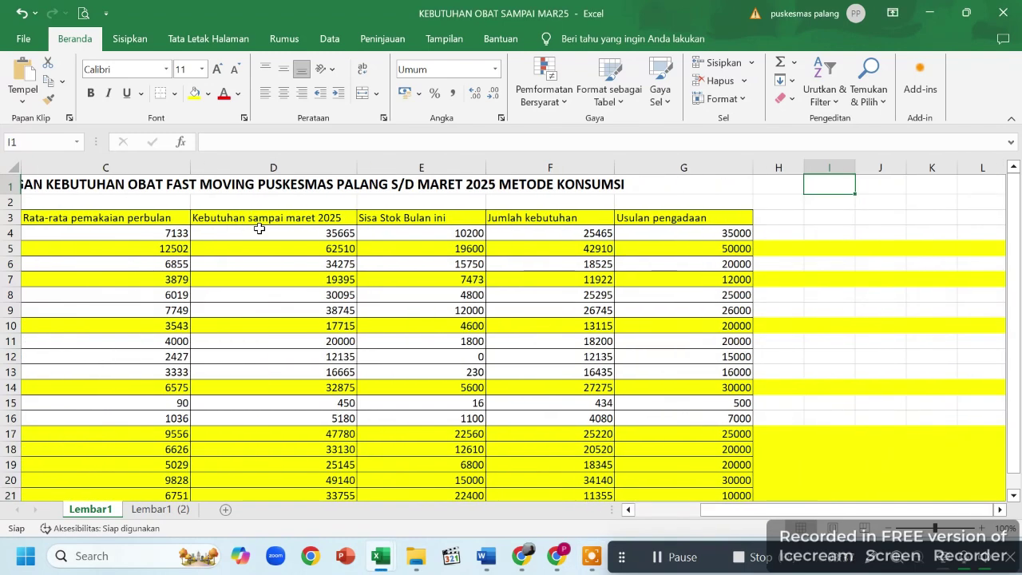
key(Left)
key(Left)
key(Left)
key(Left)
key(Left)
key(Left)
key(Left)
key(Left)
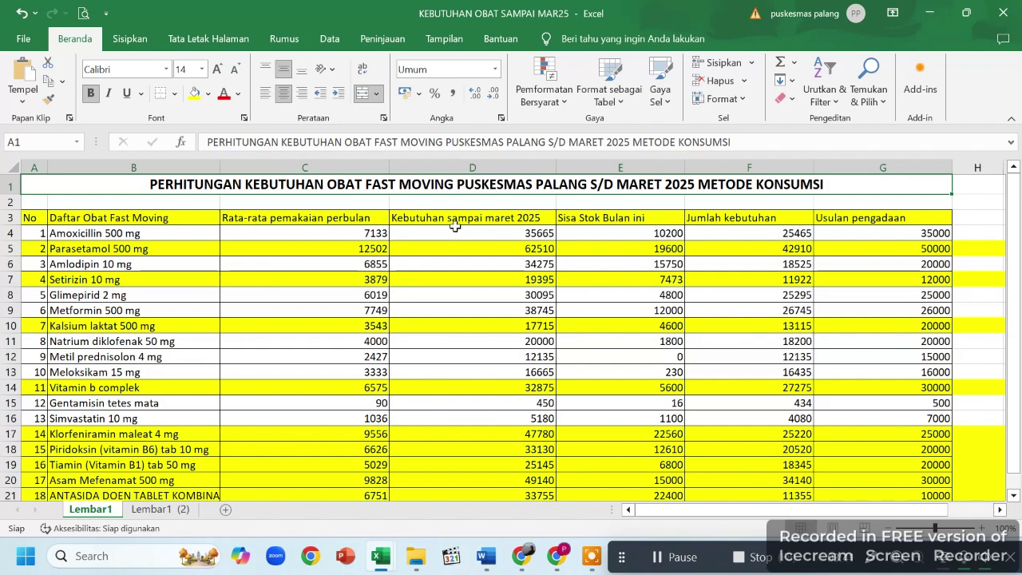
click(514, 237)
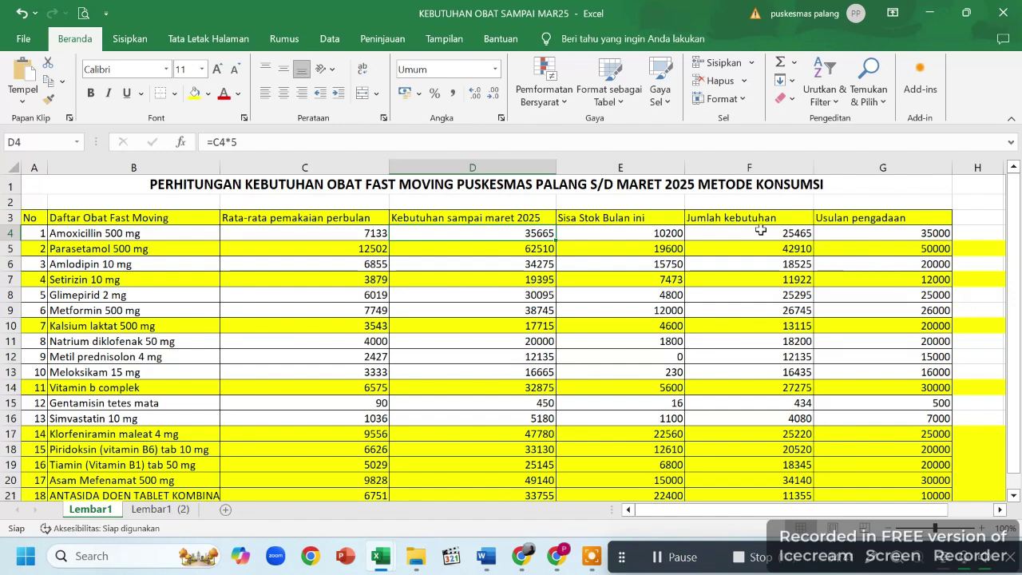
click(879, 234)
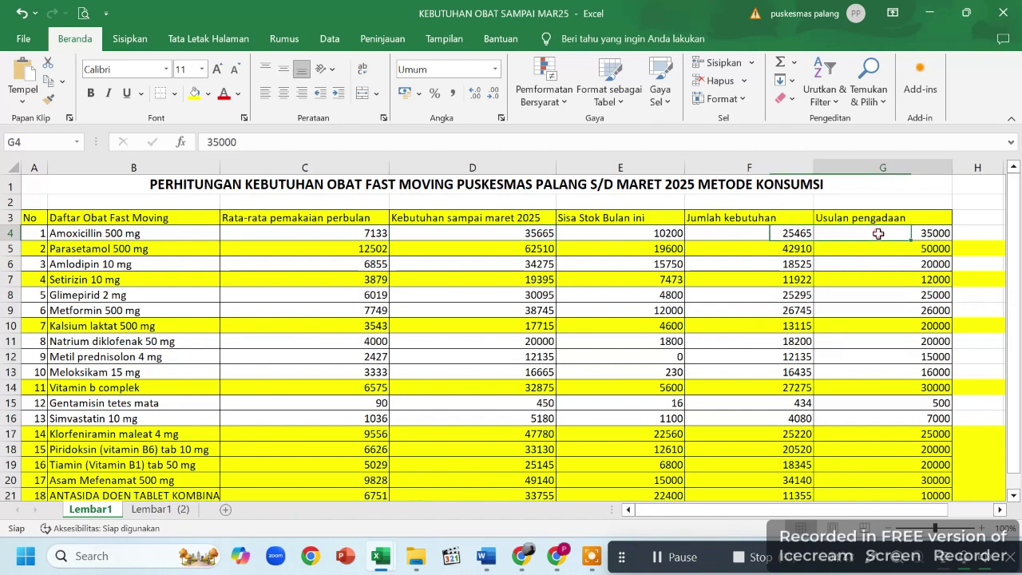
click(762, 229)
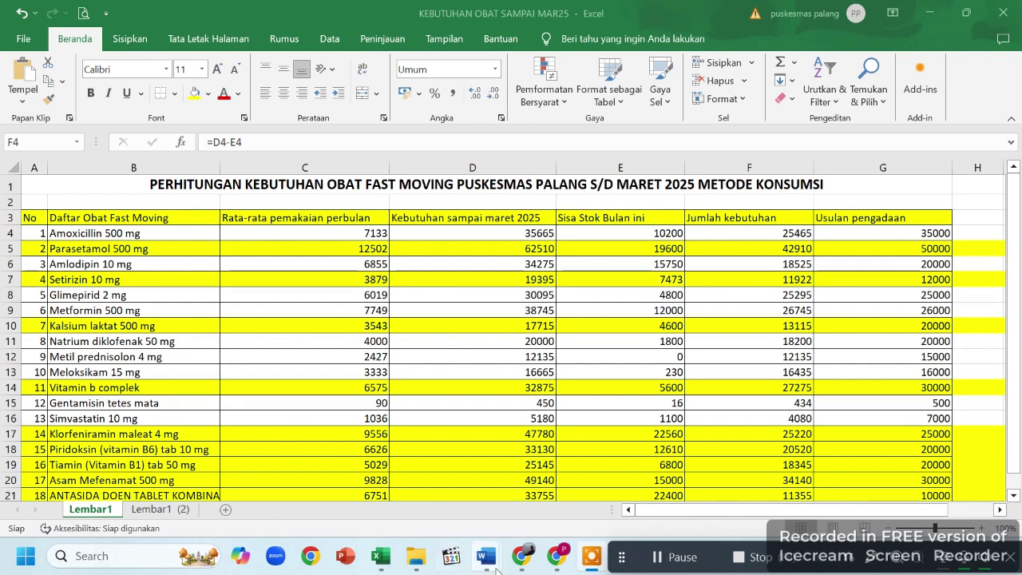
Switch to Word and look over the opening pages of the DPP, technical justification and technical specification documents for the TRIFA purchase
mouse_move(495, 569)
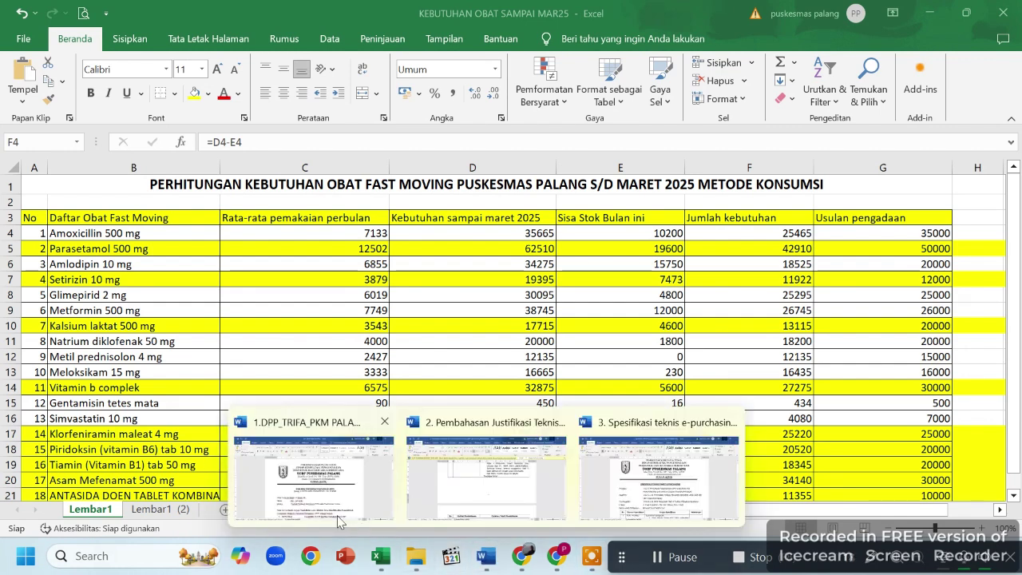
click(288, 477)
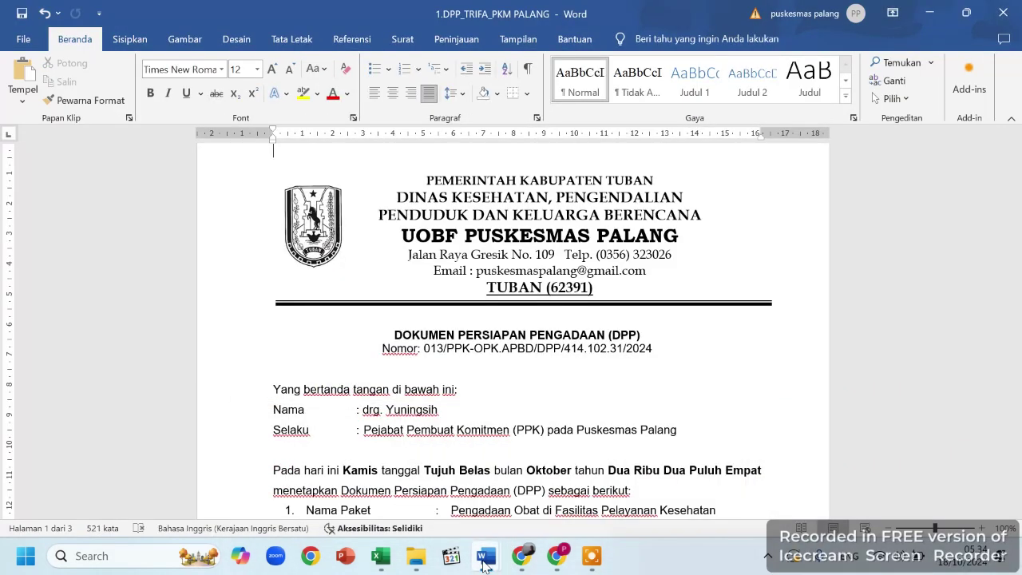
mouse_move(484, 565)
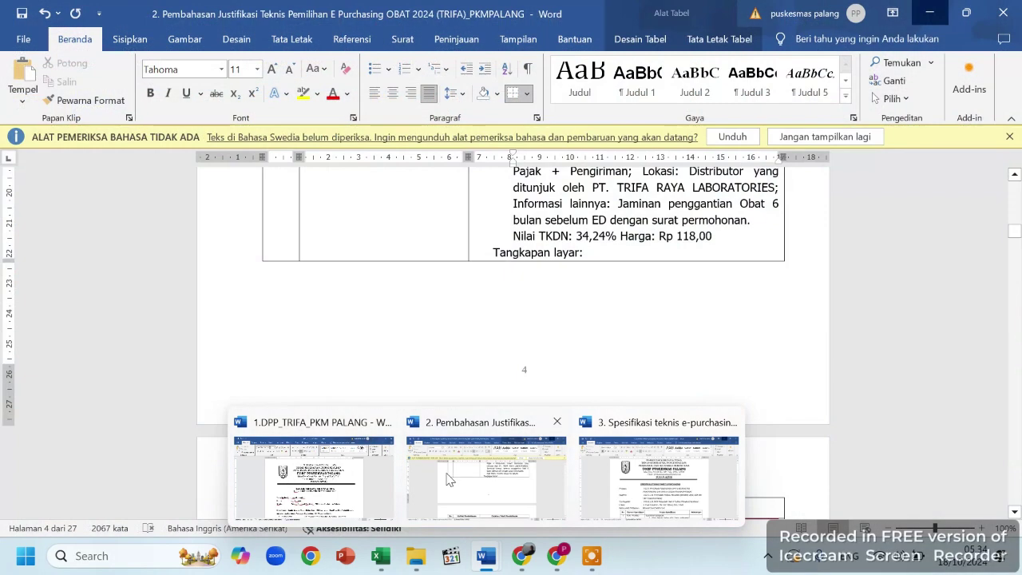
click(461, 476)
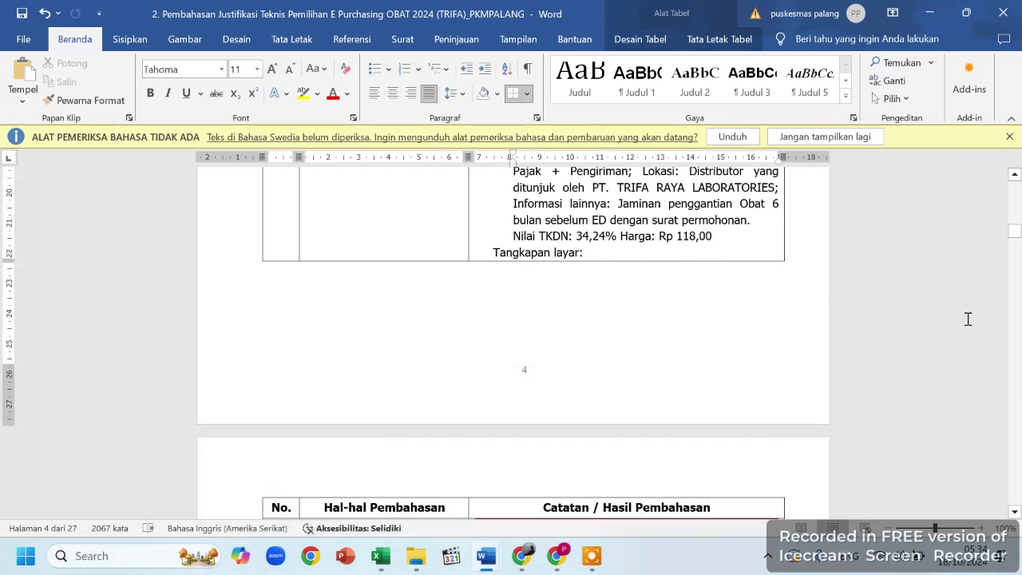
drag(1016, 233, 1016, 176)
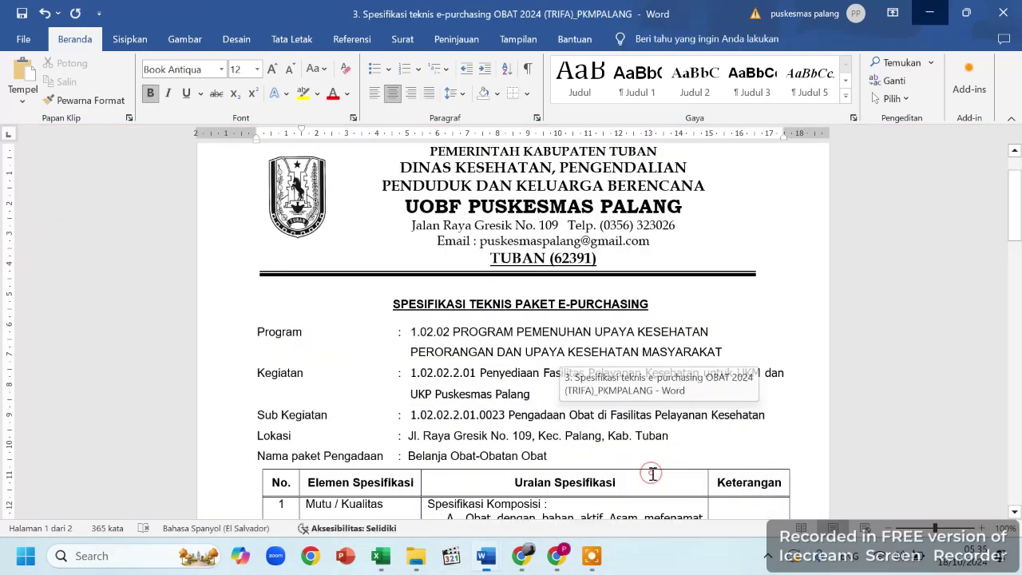
click(653, 478)
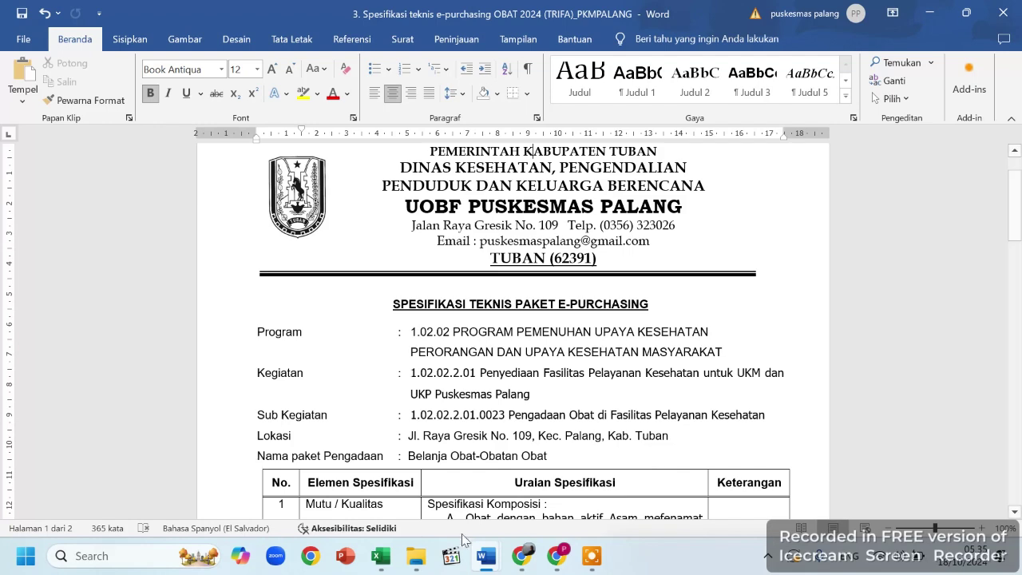
Return to the 1.DPP_TRIFA_PKM PALANG document and review its letterhead, package details and technical specification table
mouse_move(483, 557)
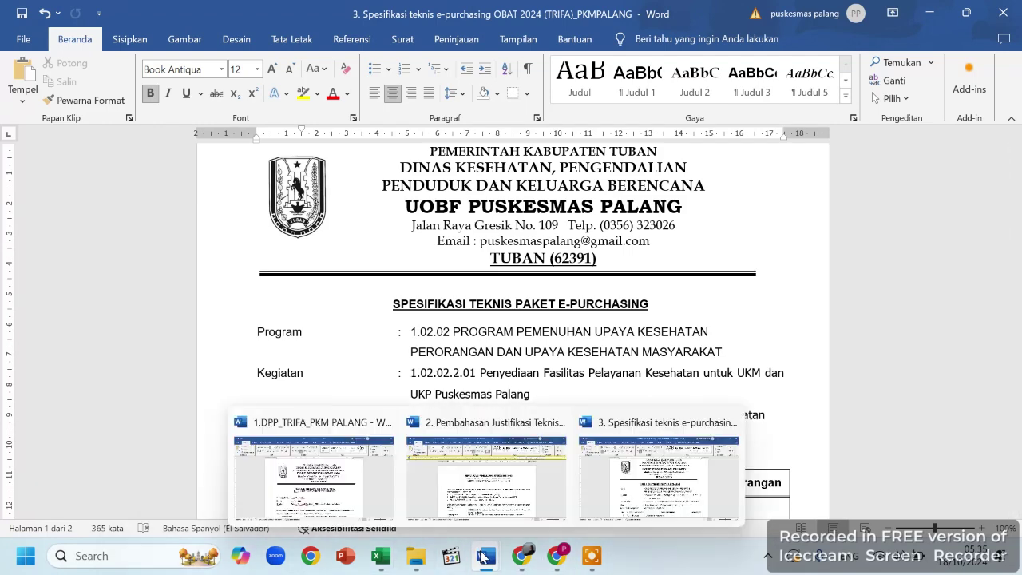
click(310, 482)
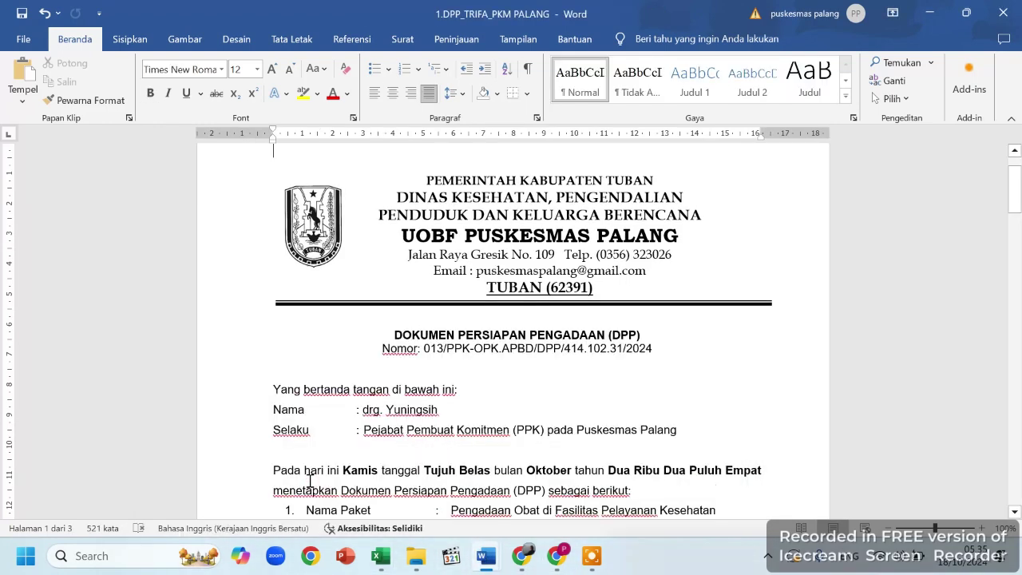
key(Down)
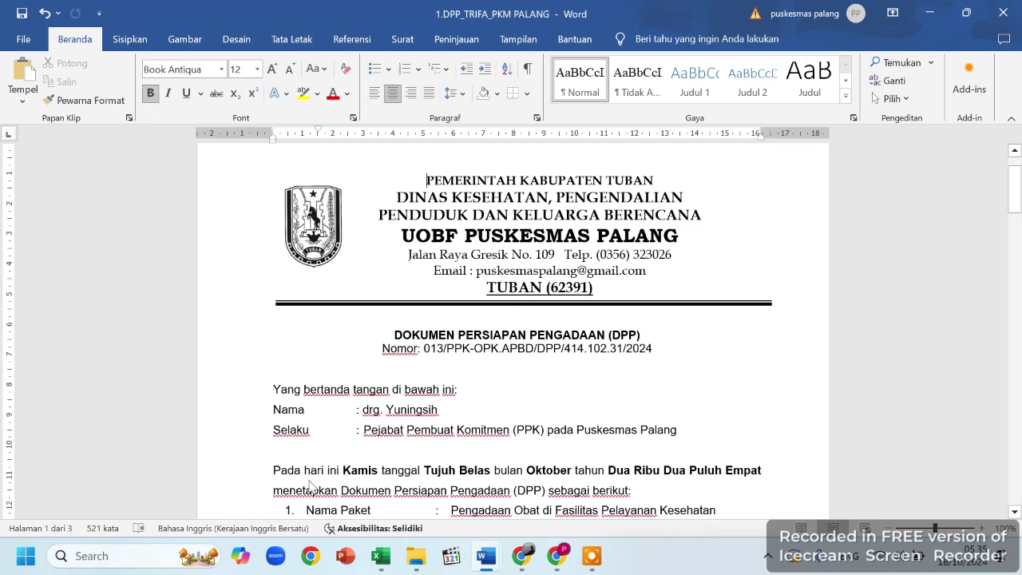
key(Down)
key(Down)
key(Down)
key(Down)
key(Down)
key(Down)
key(Down)
key(Down)
key(Down)
key(Down)
scroll(310, 482, down, 15)
key(Down)
key(Down)
key(Down)
key(Down)
key(Down)
key(Down)
key(Down)
key(Down)
key(Down)
key(Down)
key(Down)
key(Down)
key(Down)
key(Down)
key(Down)
key(Down)
key(Down)
key(Down)
key(Down)
key(Down)
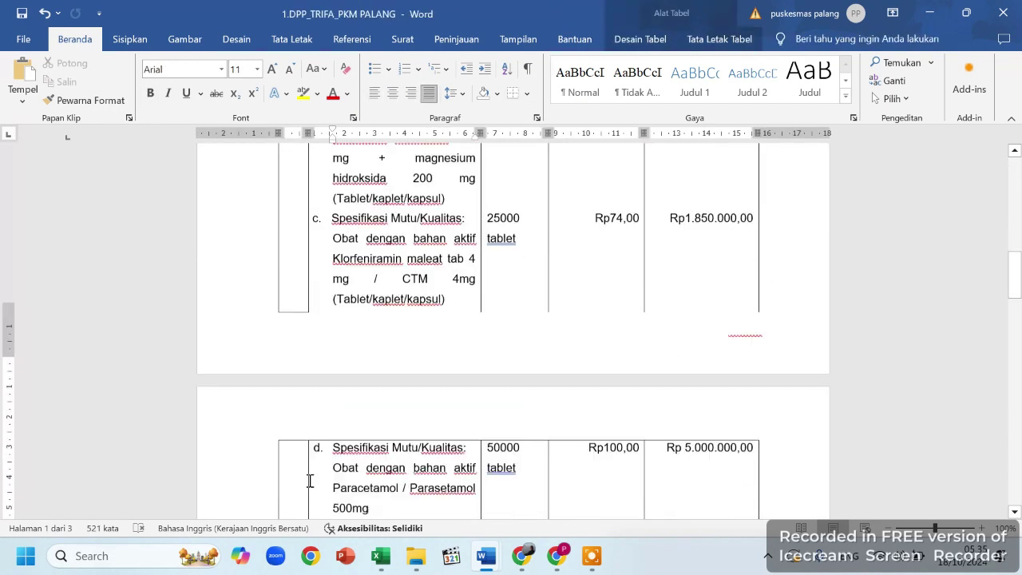
key(Up)
key(Up)
key(Up)
key(Up)
key(Up)
key(Up)
key(Up)
key(Up)
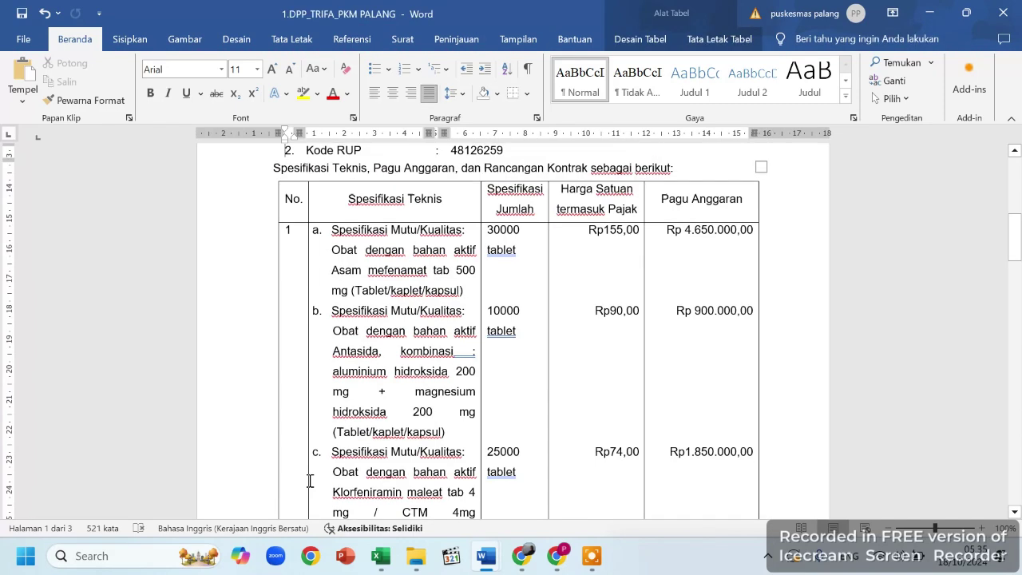
key(Up)
key(Up)
key(Up)
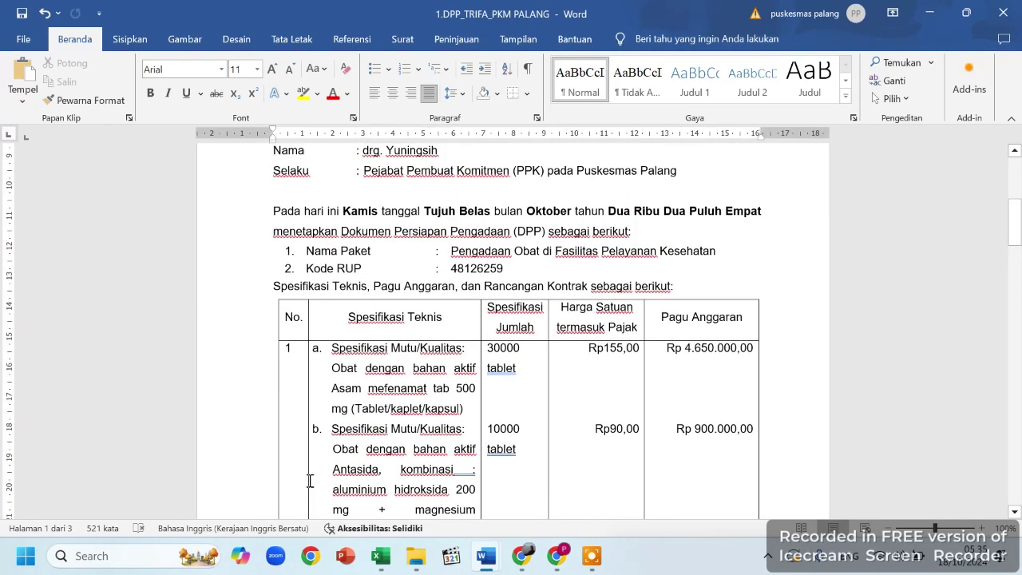
Examine the drug items in the DPP table with their quantities, tax-inclusive unit prices and budget ceilings
key(Down)
key(Down)
key(Down)
key(Down)
key(Down)
key(Down)
key(Down)
key(Down)
key(Down)
key(Down)
key(Down)
key(Down)
key(Down)
key(Down)
key(Down)
key(Down)
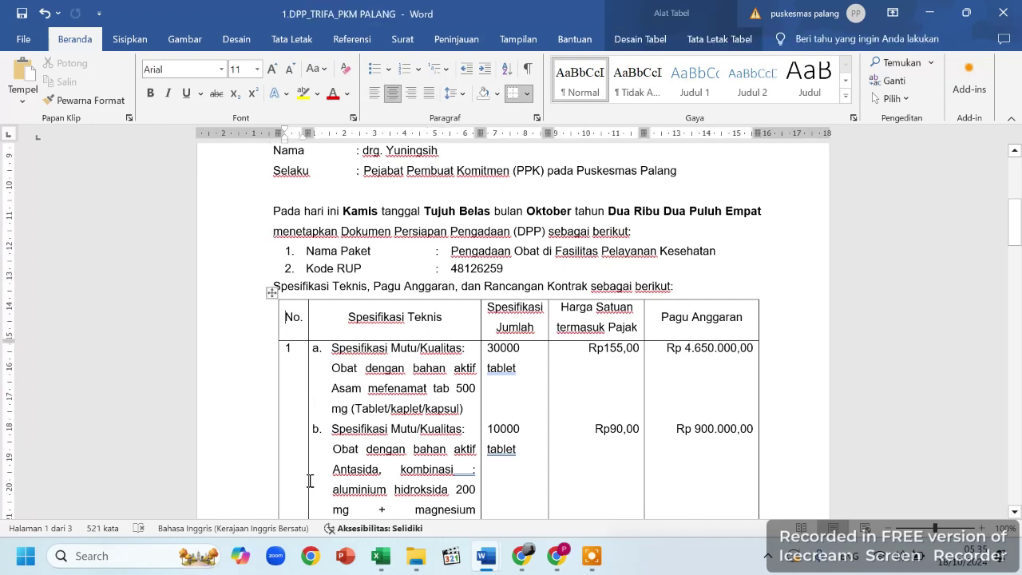
key(Up)
key(Up)
key(Up)
key(Up)
key(Up)
key(Up)
key(Up)
key(Up)
key(Up)
key(Up)
key(Up)
key(Up)
key(Up)
key(Up)
key(Up)
key(Up)
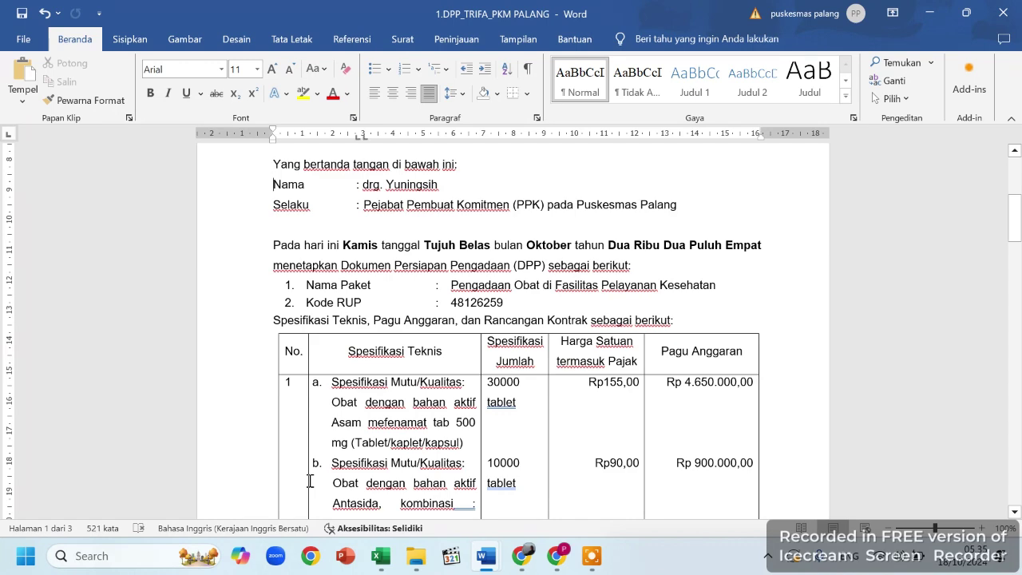
key(Down)
key(Down)
key(Down)
key(Down)
key(Down)
key(Down)
key(Down)
key(Down)
key(Down)
key(Down)
key(Down)
key(Down)
key(Down)
key(Down)
key(Down)
key(Down)
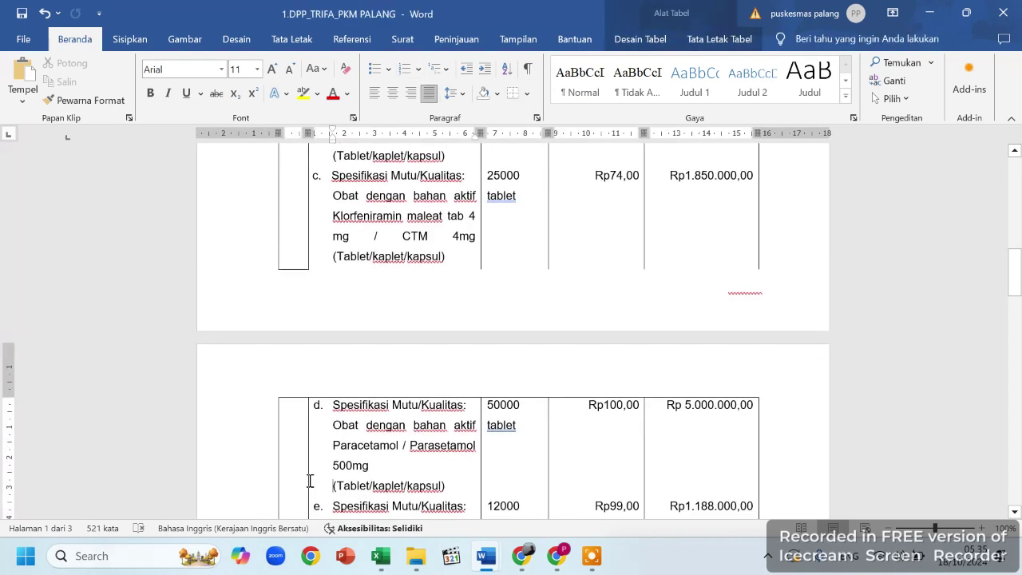
key(Up)
key(Up)
key(Up)
key(Up)
key(Up)
key(Up)
key(Up)
key(Up)
key(Up)
key(Up)
key(Up)
key(Up)
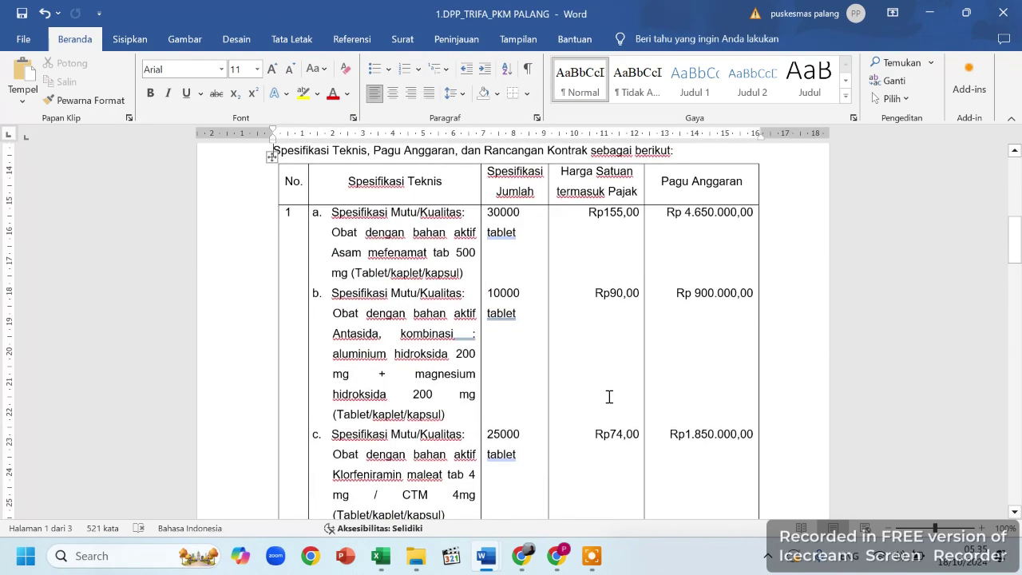
scroll(659, 316, down, 1)
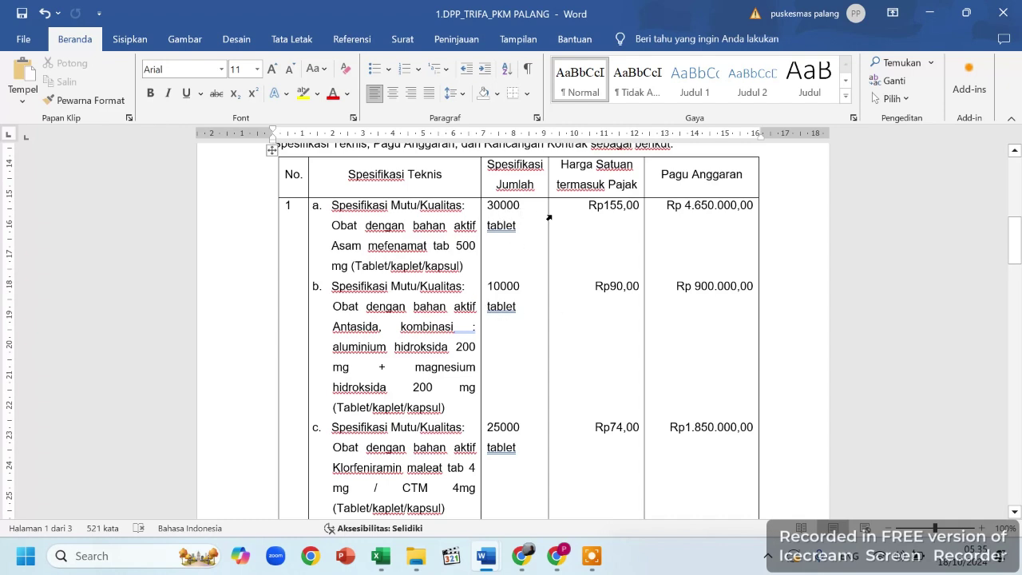
click(622, 226)
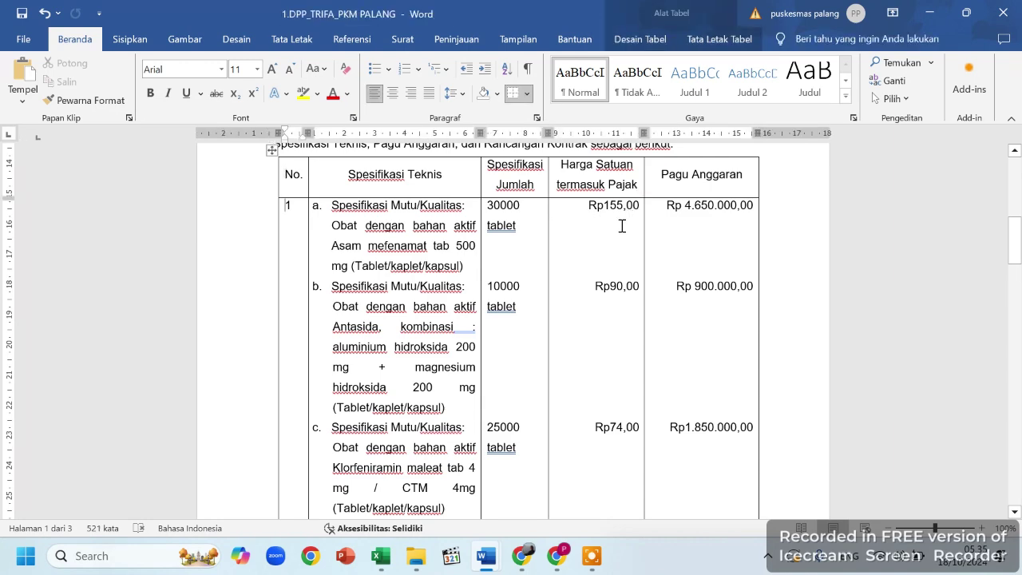
scroll(623, 226, down, 4)
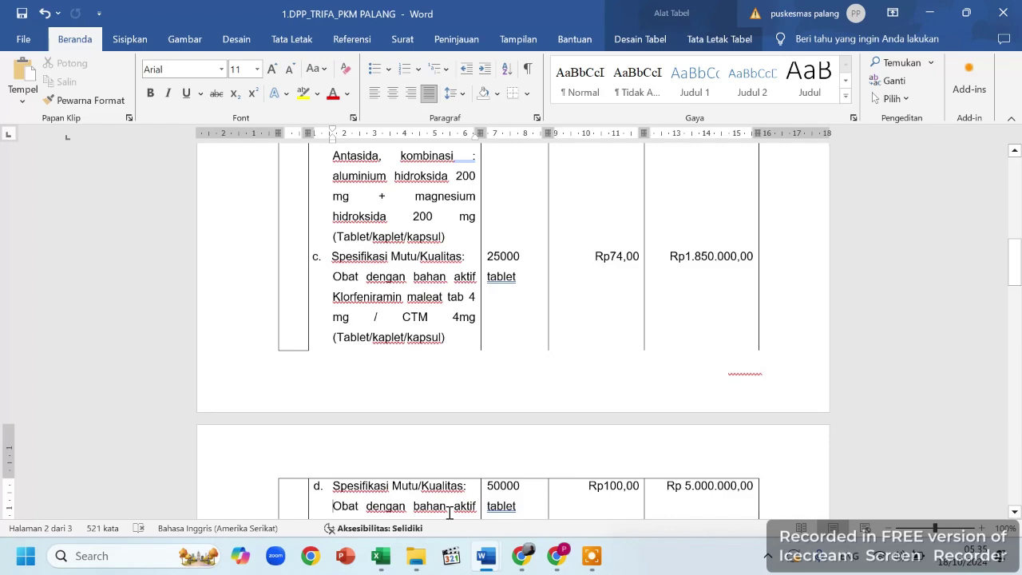
Switch to the KEBUTUHAN OBAT SAMPAI MAR25 workbook in Excel to check the highlighted drugs and their proposed quantities
mouse_move(389, 558)
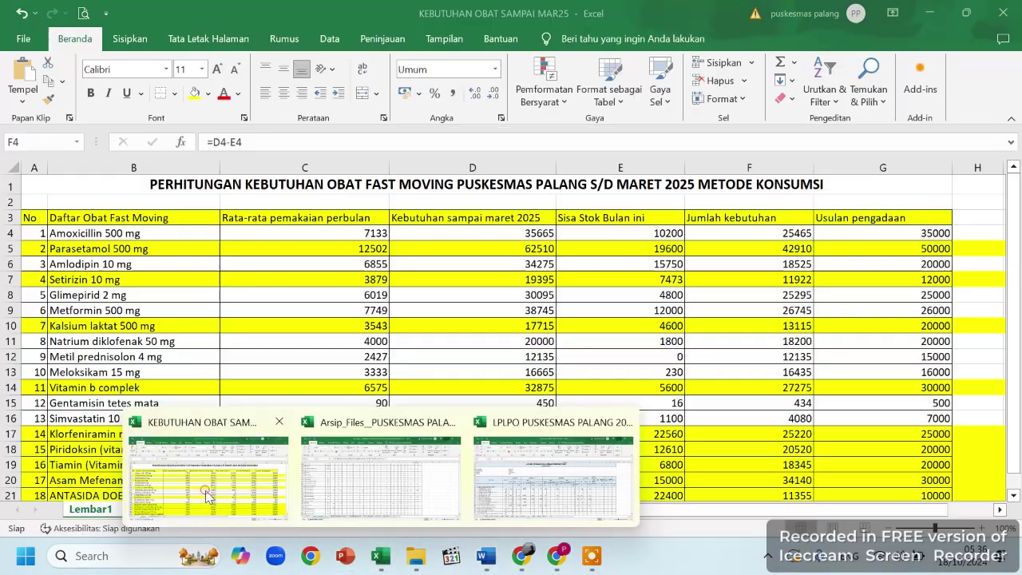
click(206, 490)
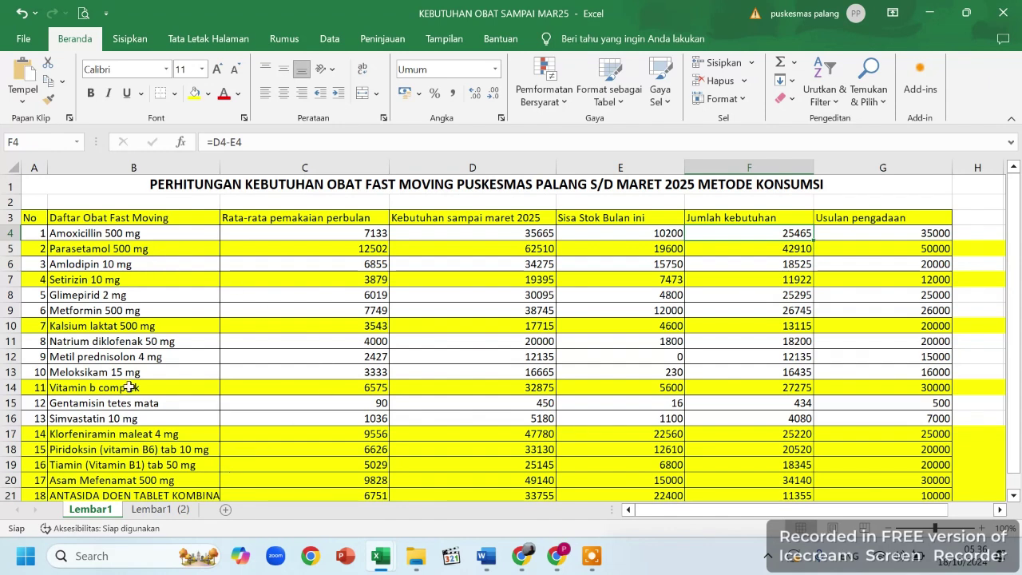
Switch back to the DPP document in Word and review its remaining drug items, TKDN priorities, contract terms and signature section
mouse_move(486, 557)
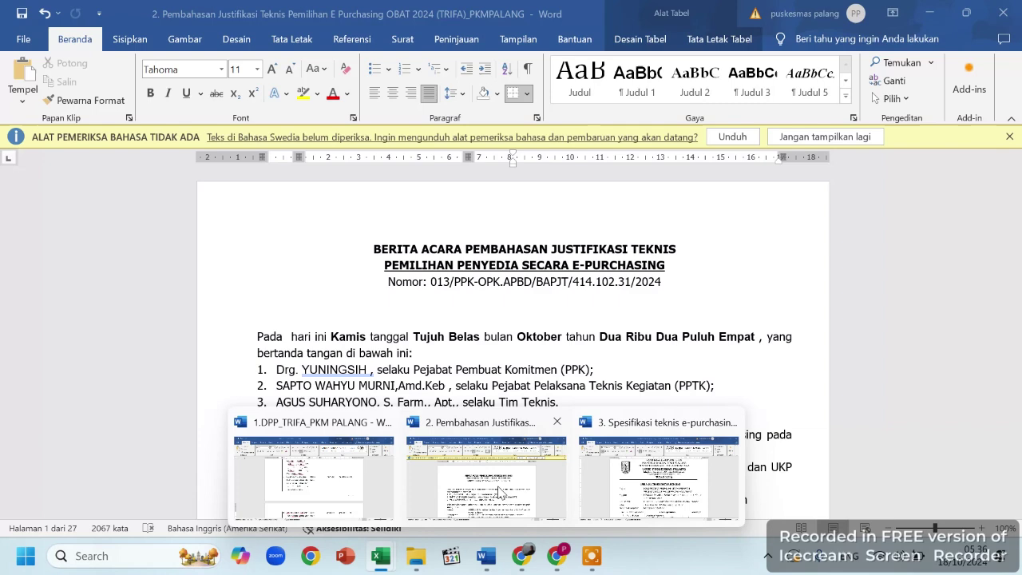
click(499, 490)
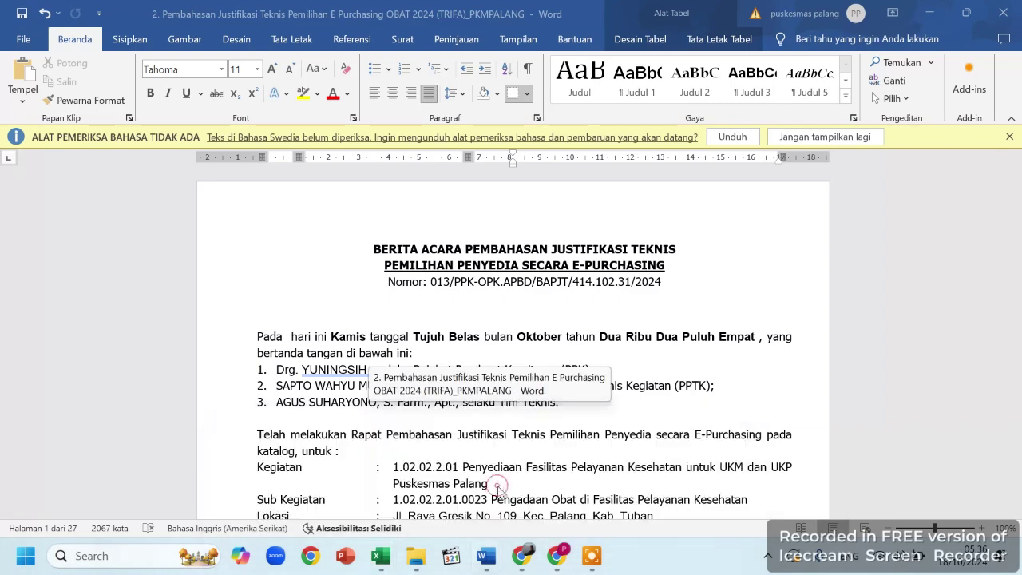
mouse_move(495, 551)
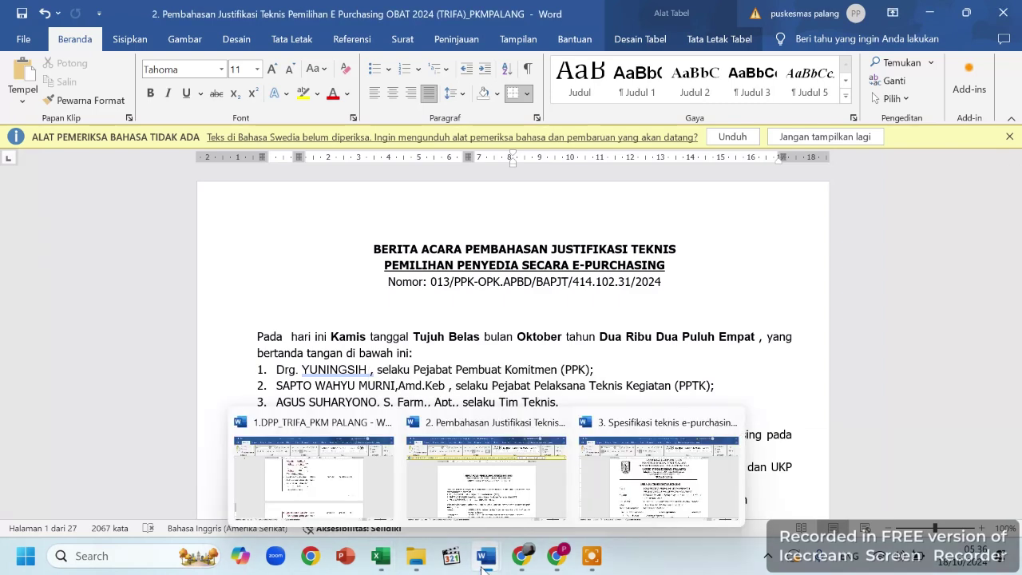
click(355, 495)
scroll(354, 493, down, 20)
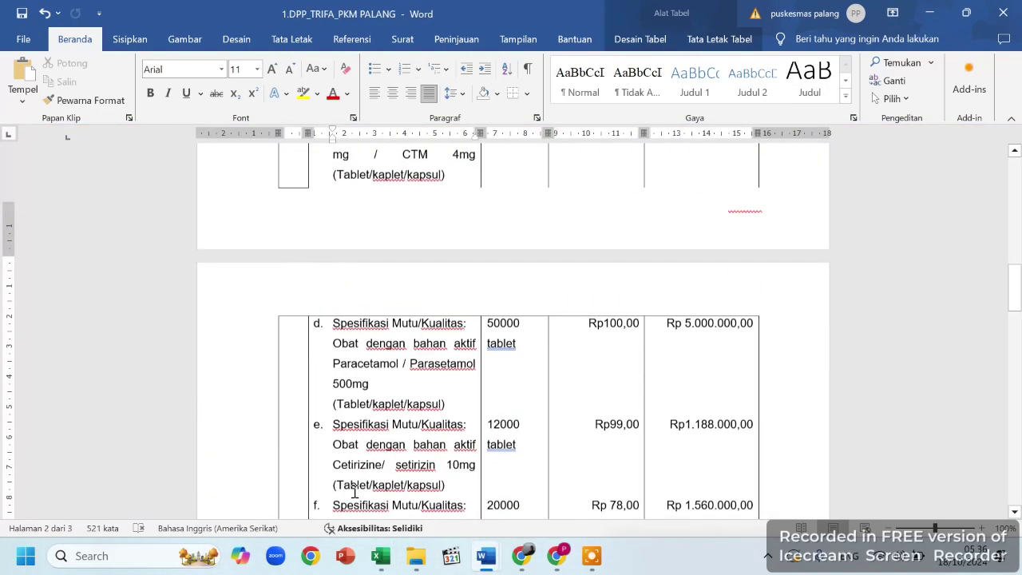
scroll(354, 494, down, 15)
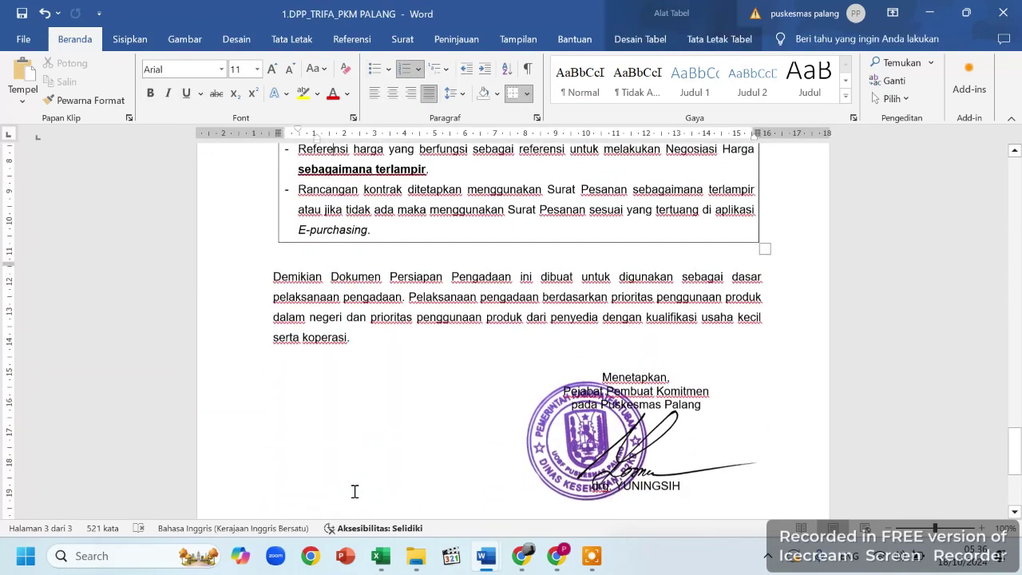
scroll(354, 491, up, 12)
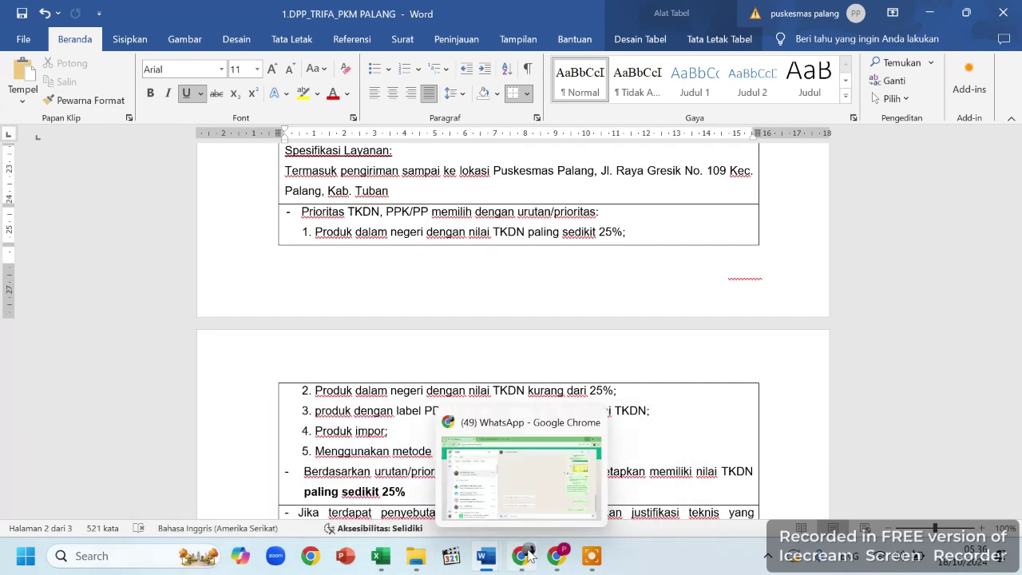
Open the technical justification minutes and review the activity details, budget and list of discussed drugs
mouse_move(492, 552)
click(485, 477)
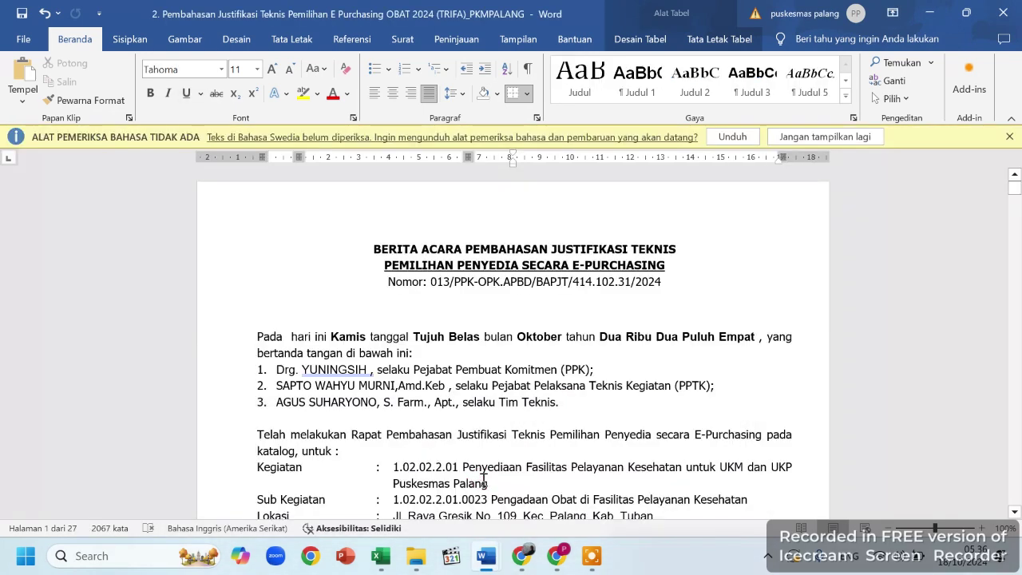
scroll(483, 479, down, 2)
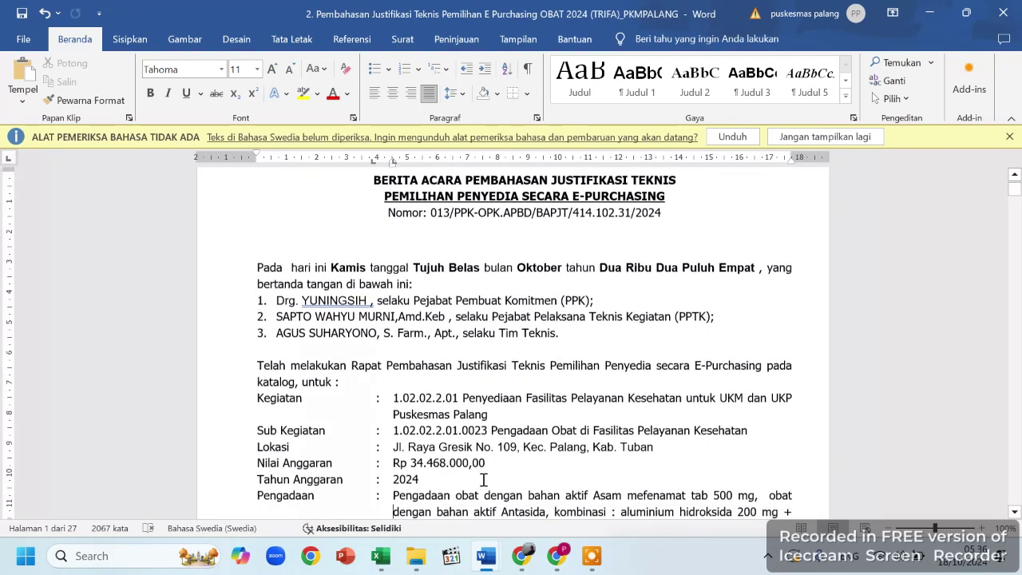
scroll(484, 479, down, 10)
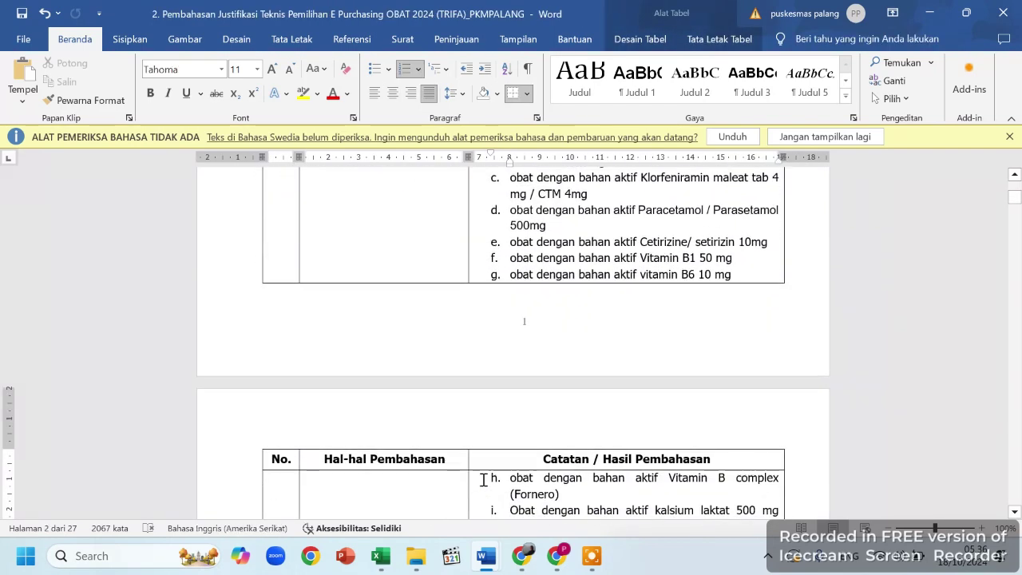
Review the technical needs in the justification minutes: drug quality list, tablet quantities, delivery time, place and service level
scroll(483, 479, down, 8)
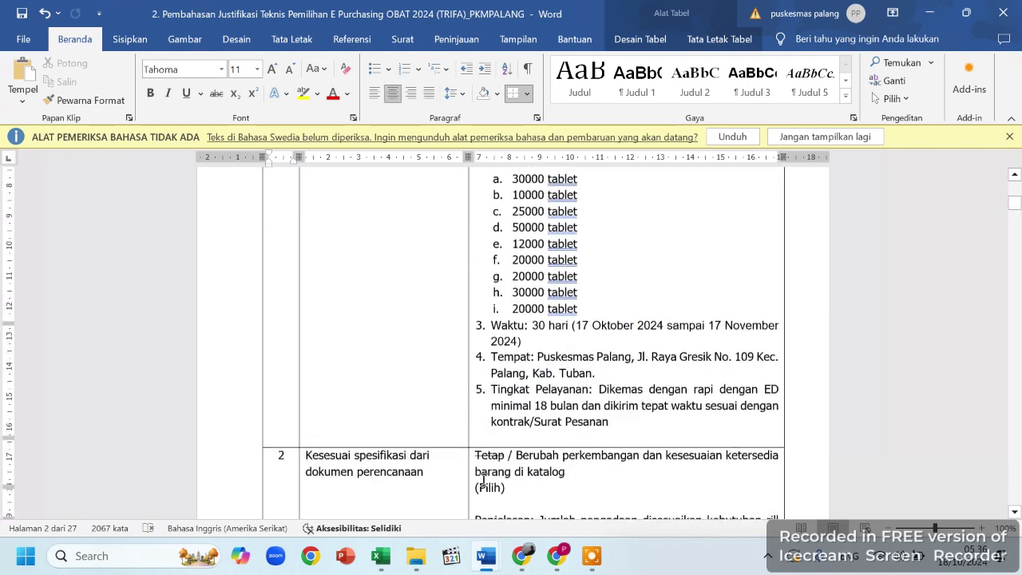
scroll(483, 479, down, 8)
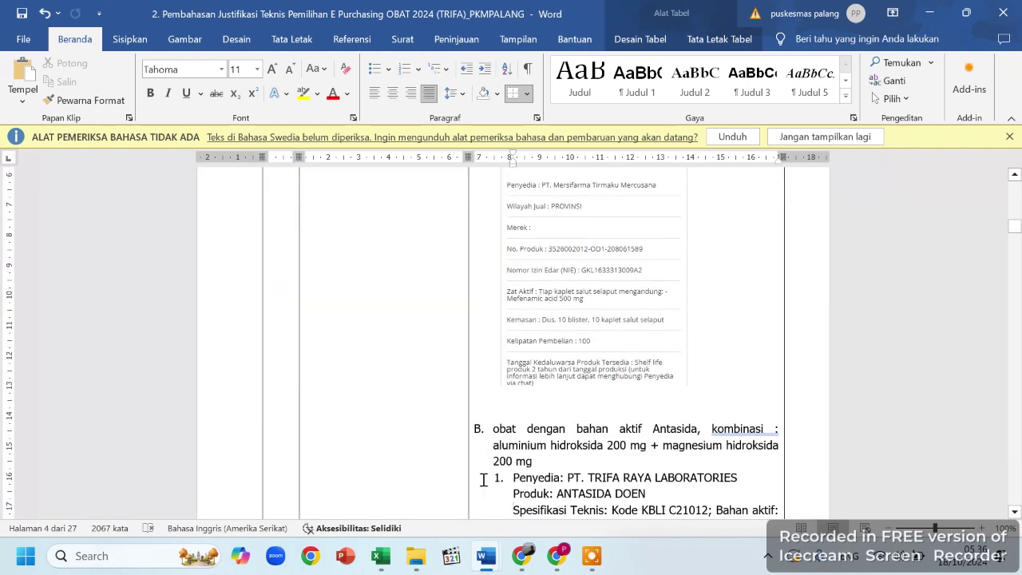
scroll(483, 480, up, 15)
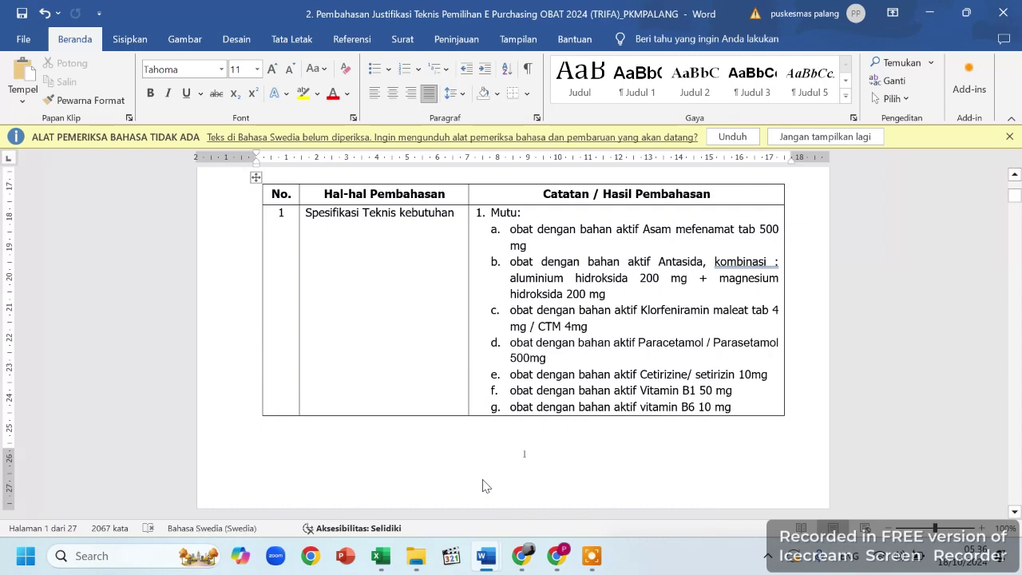
scroll(483, 483, up, 3)
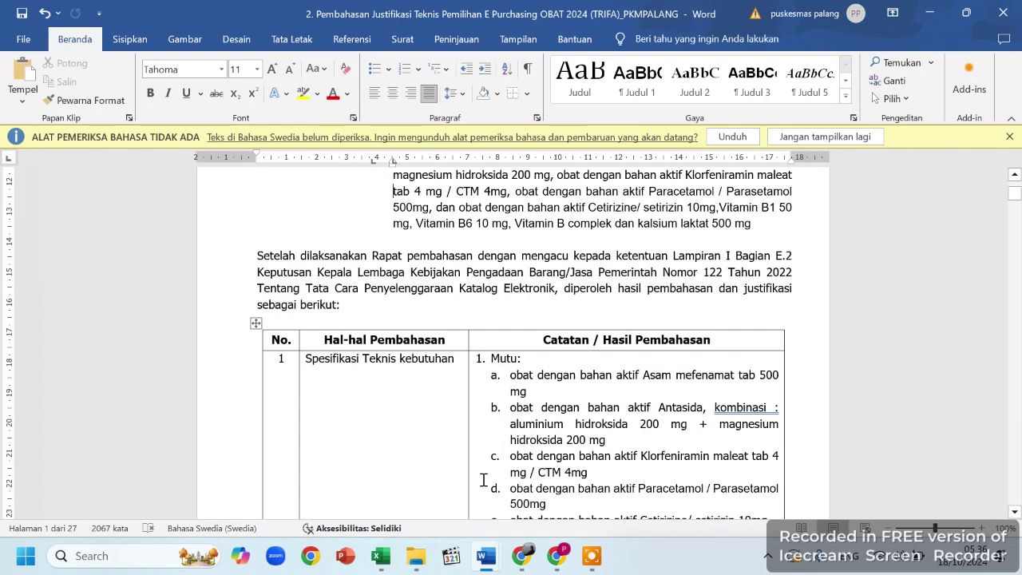
click(483, 480)
scroll(483, 480, down, 5)
scroll(483, 480, down, 4)
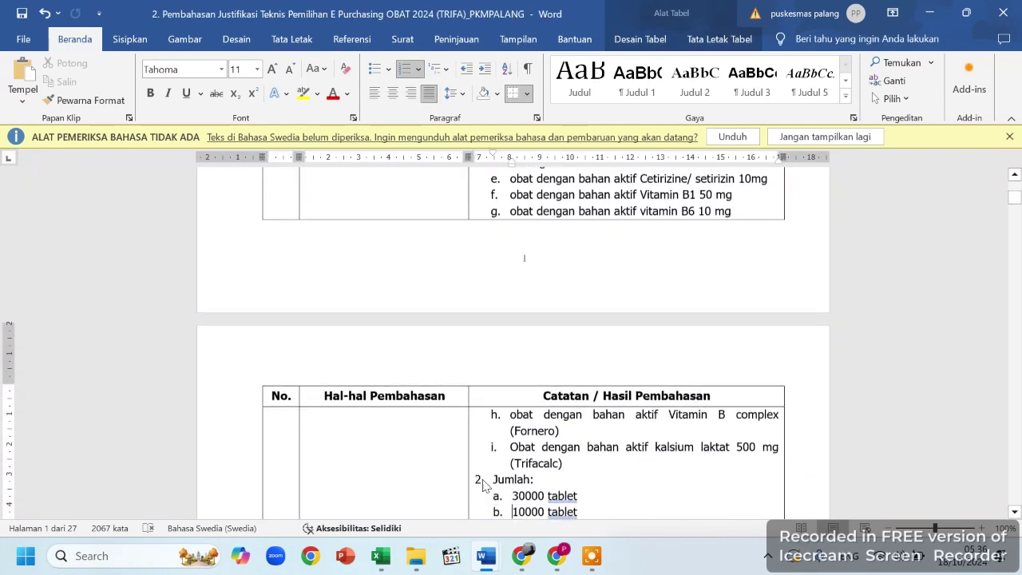
scroll(483, 480, down, 8)
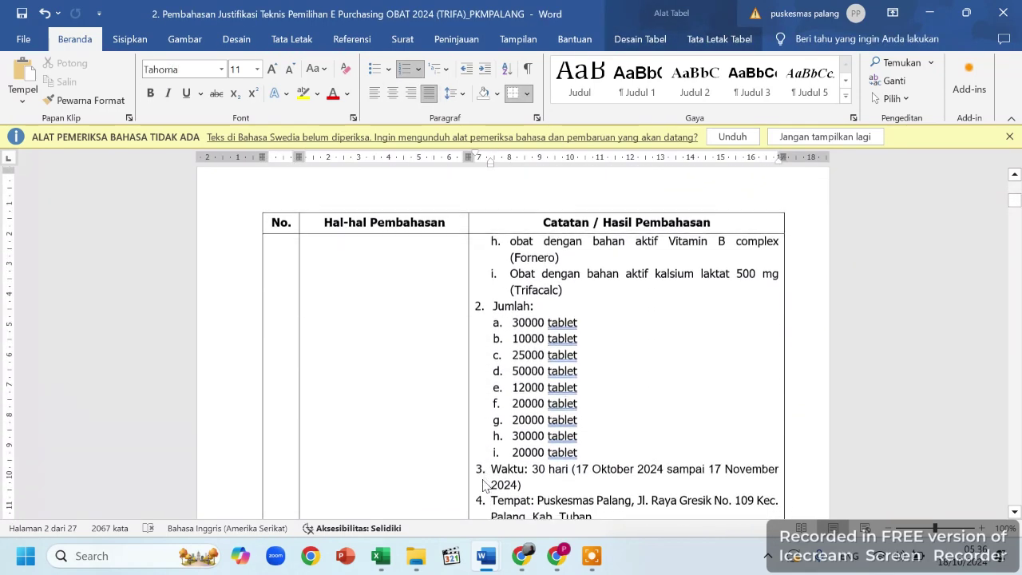
scroll(483, 480, down, 3)
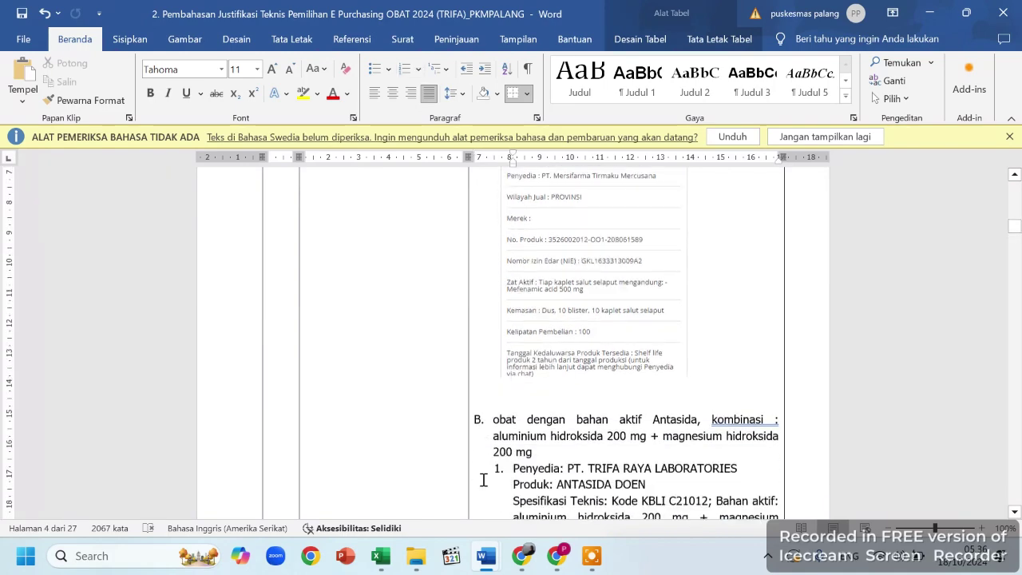
scroll(484, 479, up, 15)
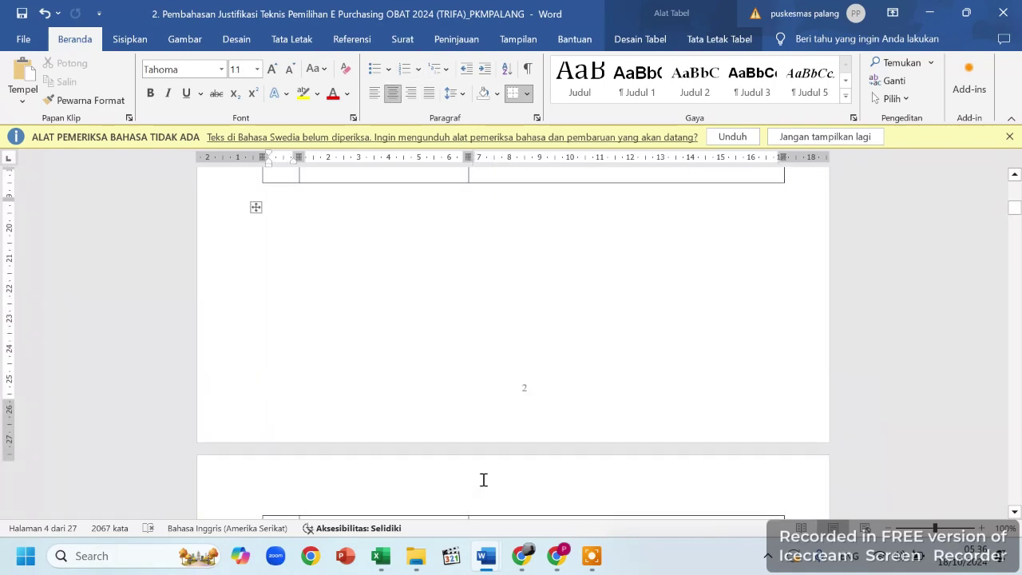
scroll(482, 479, down, 5)
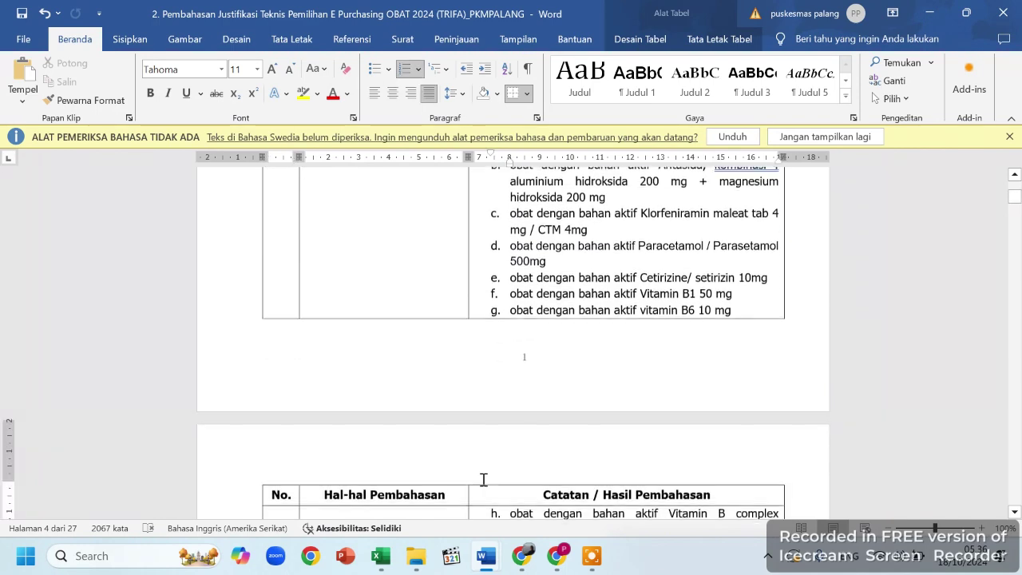
scroll(483, 480, down, 10)
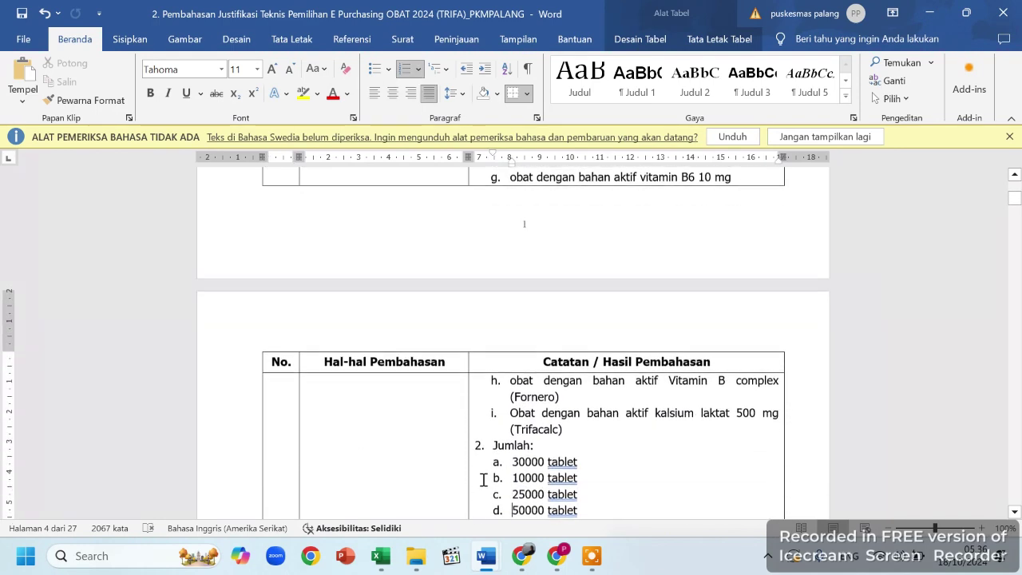
scroll(483, 480, down, 5)
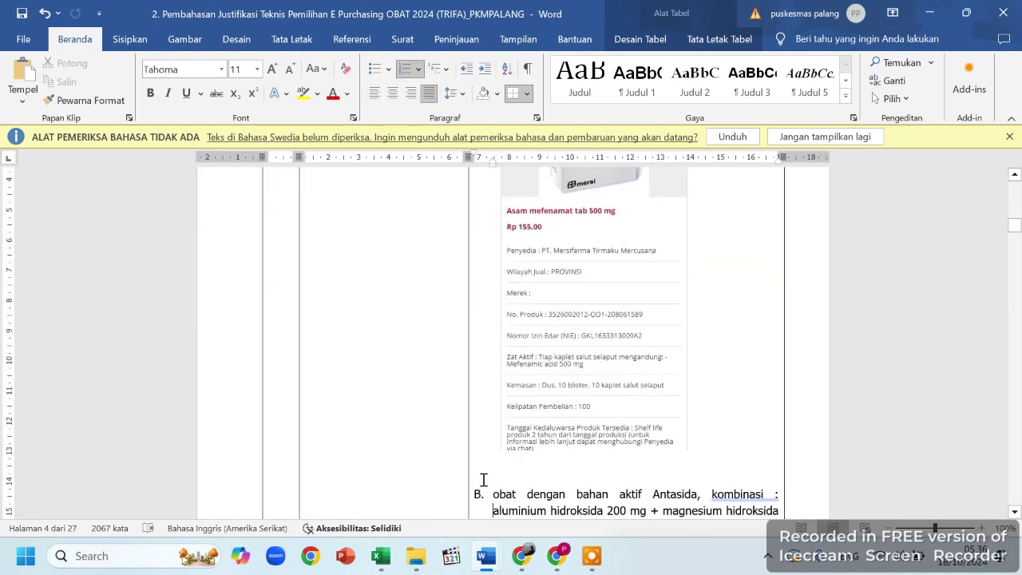
Examine the catalogue screenshots comparing providers of Asam mefenamat tab 500 mg in the justification table
scroll(483, 480, down, 5)
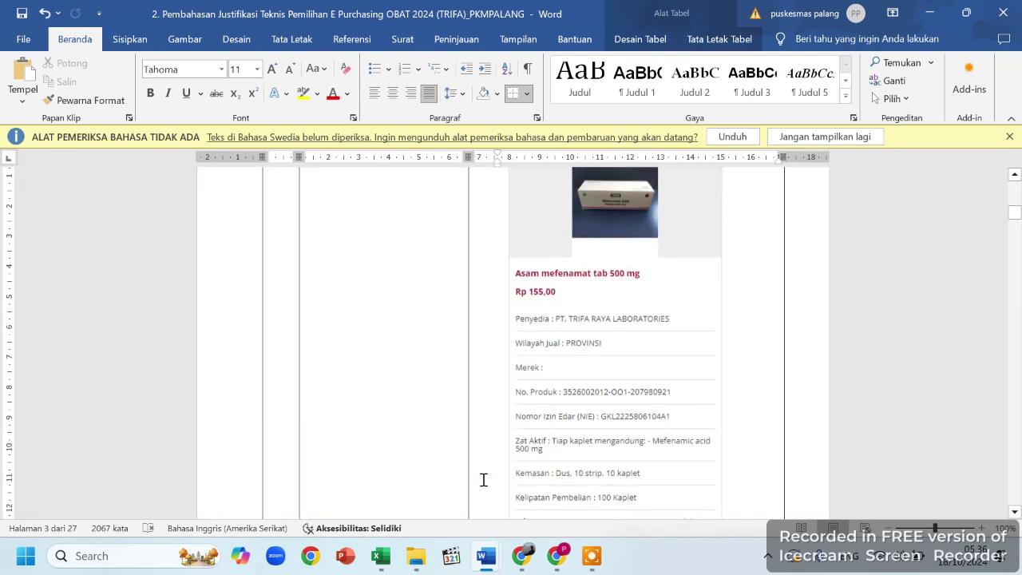
scroll(483, 480, down, 5)
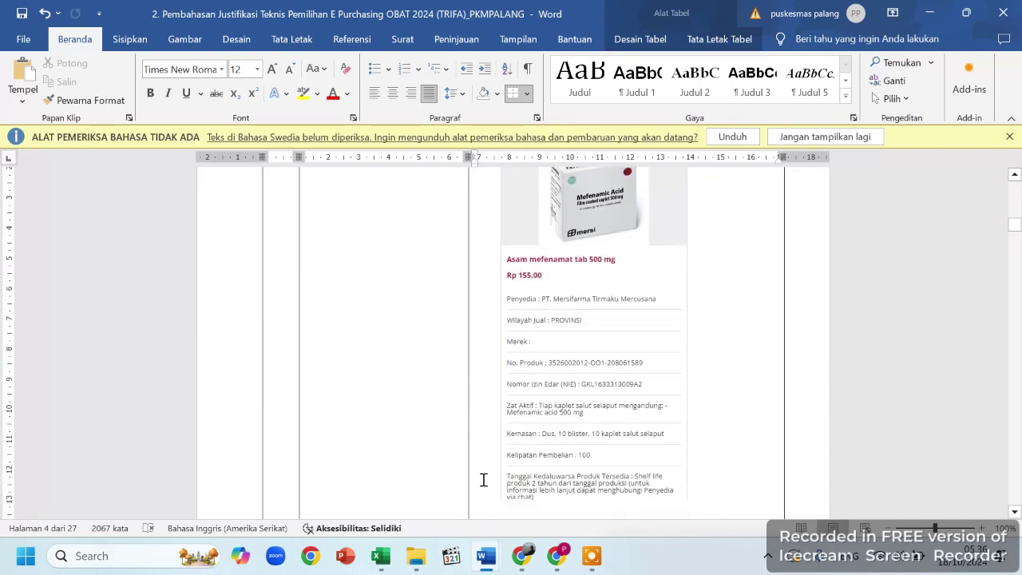
key(Down)
key(Down)
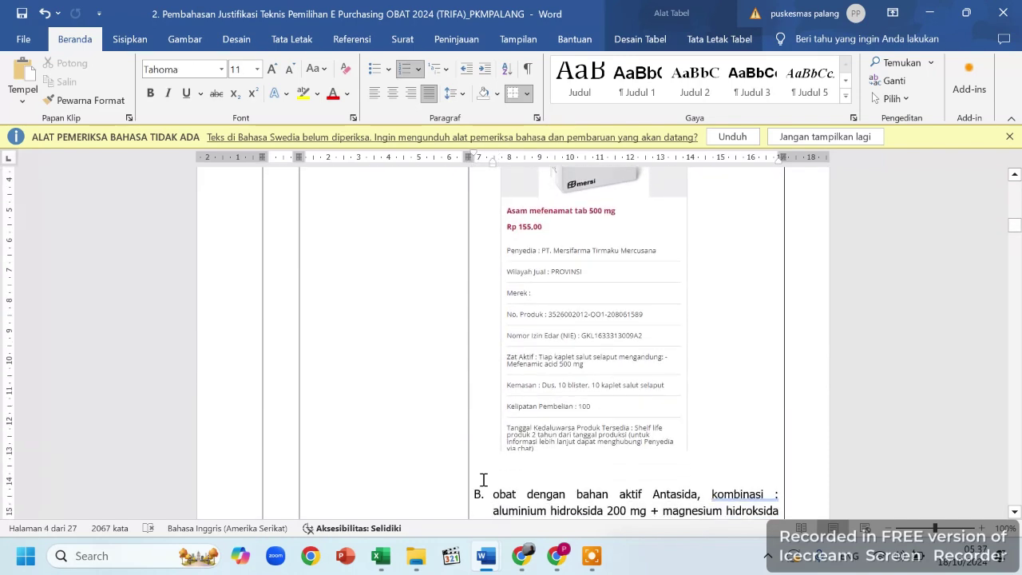
key(Down)
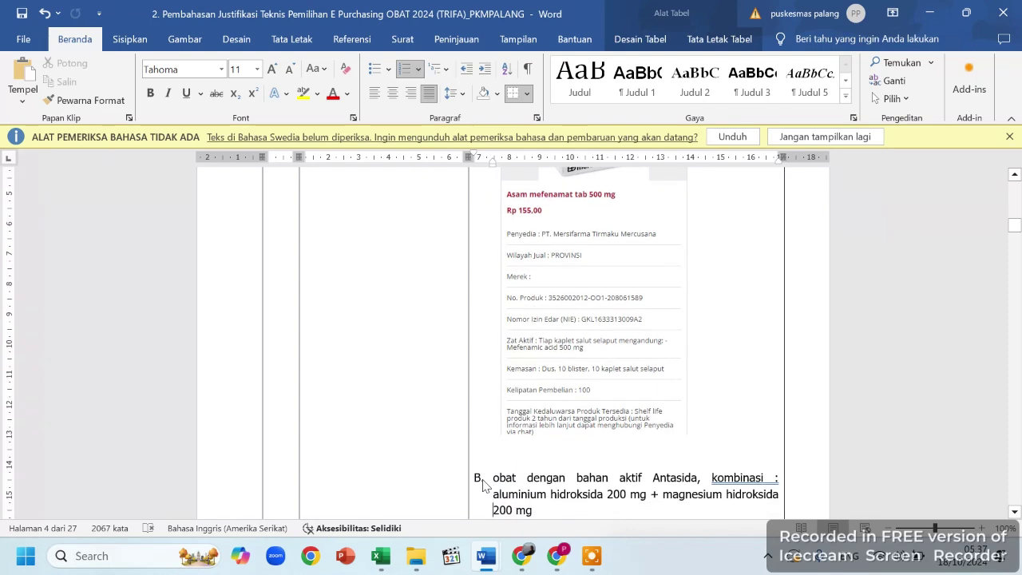
key(Down)
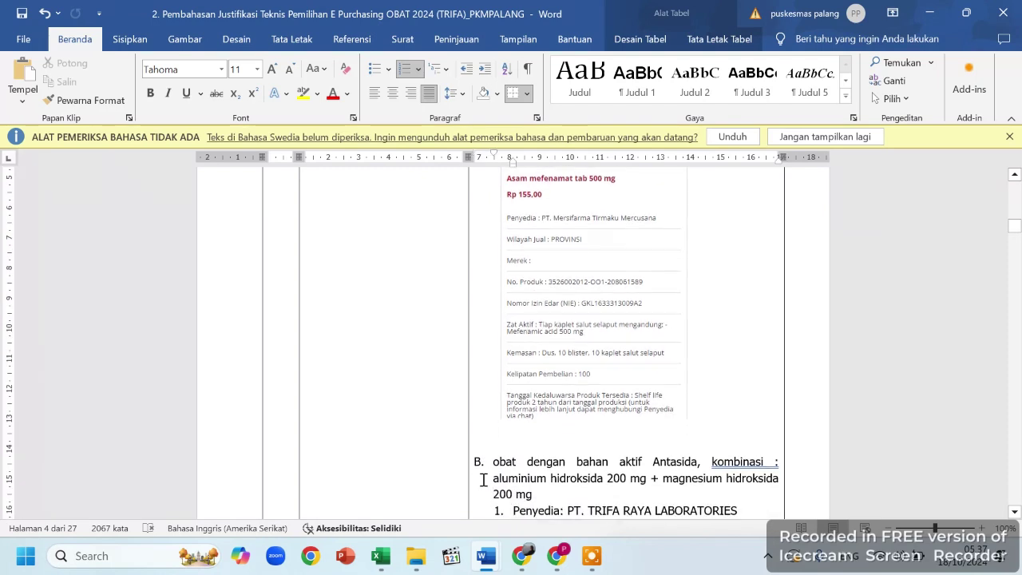
Compare the antacid tablet providers in section B by technical specification, TKDN value, price and catalogue screenshot
key(Down)
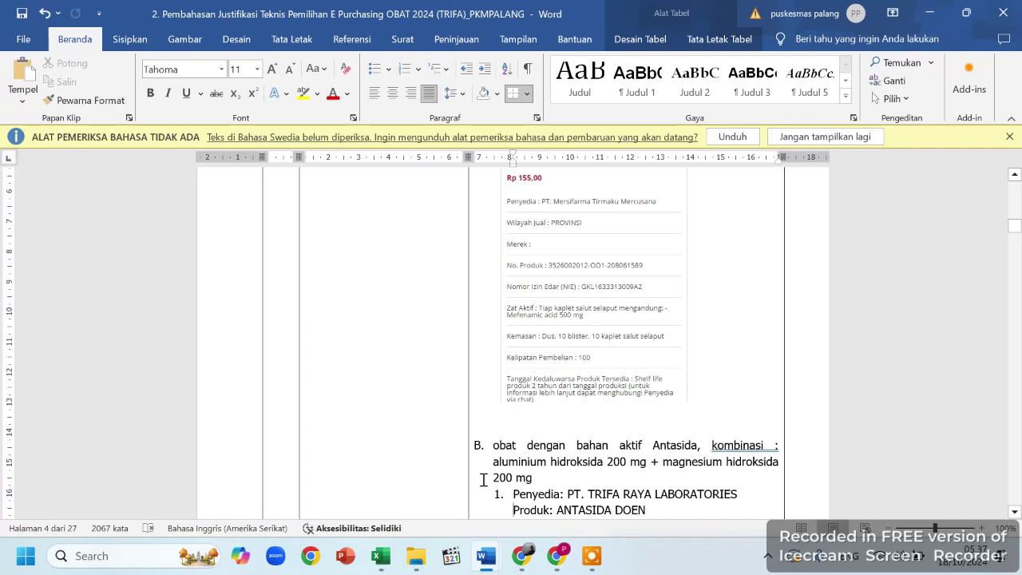
key(Down)
key(Down)
key(Down)
key(Down)
key(Down)
key(Down)
key(Down)
key(Down)
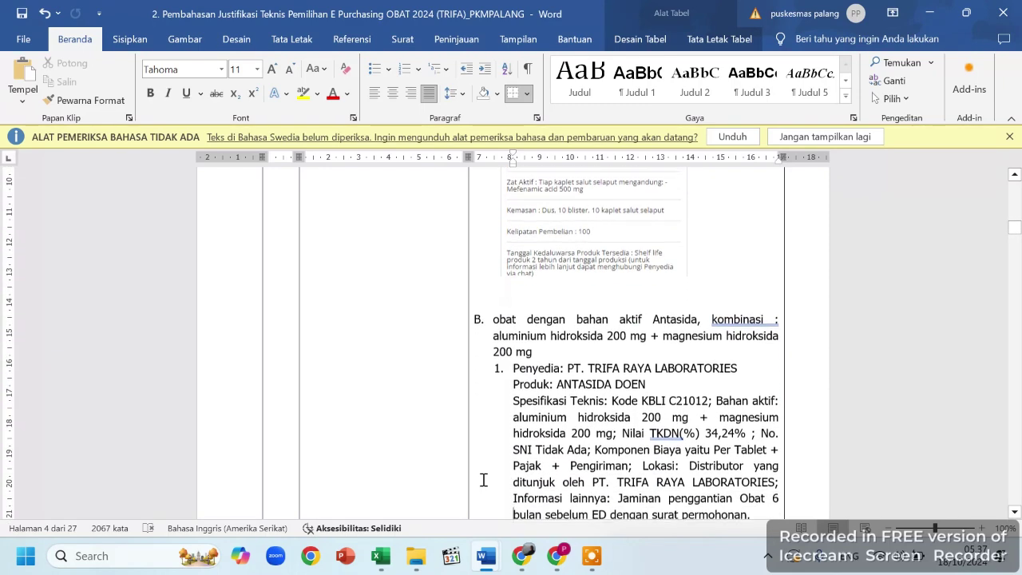
key(Down)
key(Down)
key(Down)
key(Down)
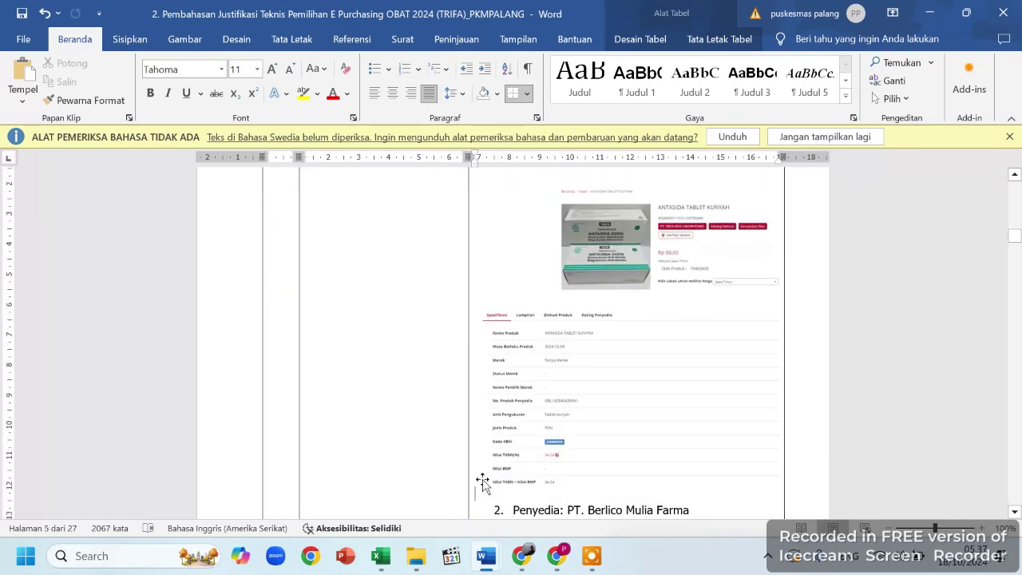
key(Down)
key(Down)
key(Down)
key(Down)
key(Down)
key(Down)
key(Down)
key(Down)
key(Down)
key(Down)
key(Down)
key(Down)
key(Down)
key(Down)
key(Down)
key(Down)
key(Down)
key(Down)
key(Down)
key(Down)
key(Down)
key(Down)
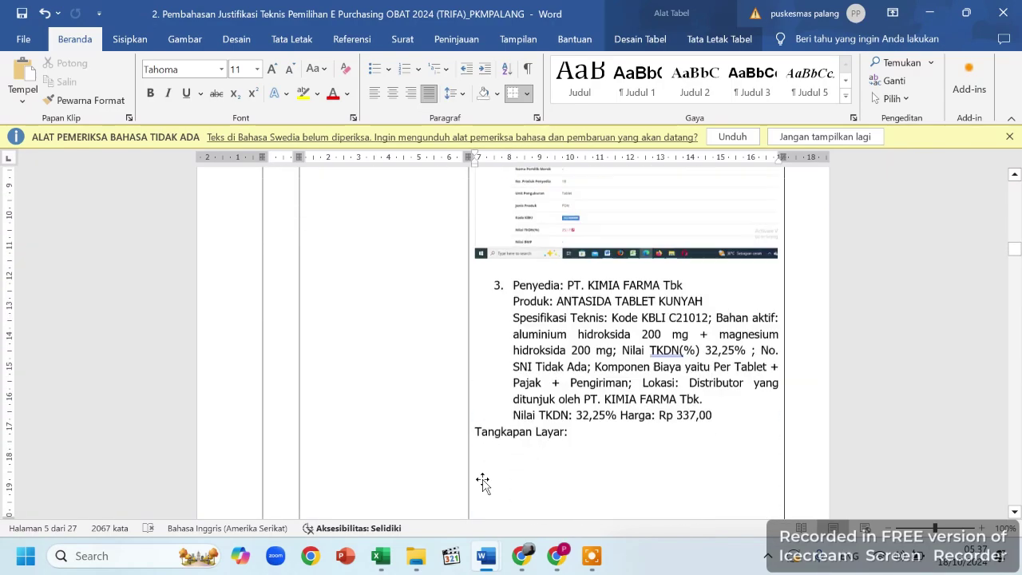
Review the remaining product comparisons, the selected products and the meeting participants' signature section of the justification minutes
scroll(483, 481, down, 15)
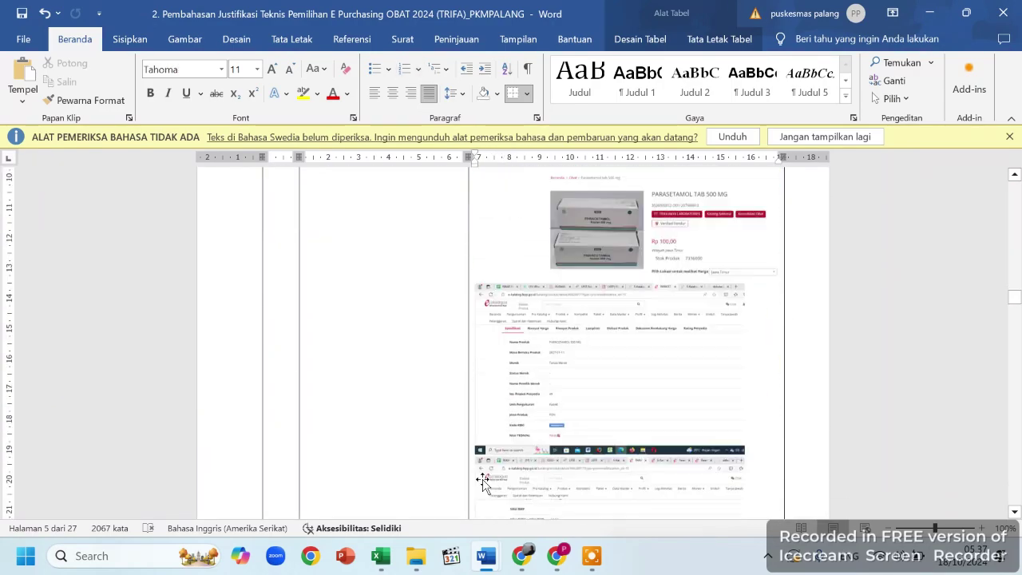
scroll(483, 480, down, 15)
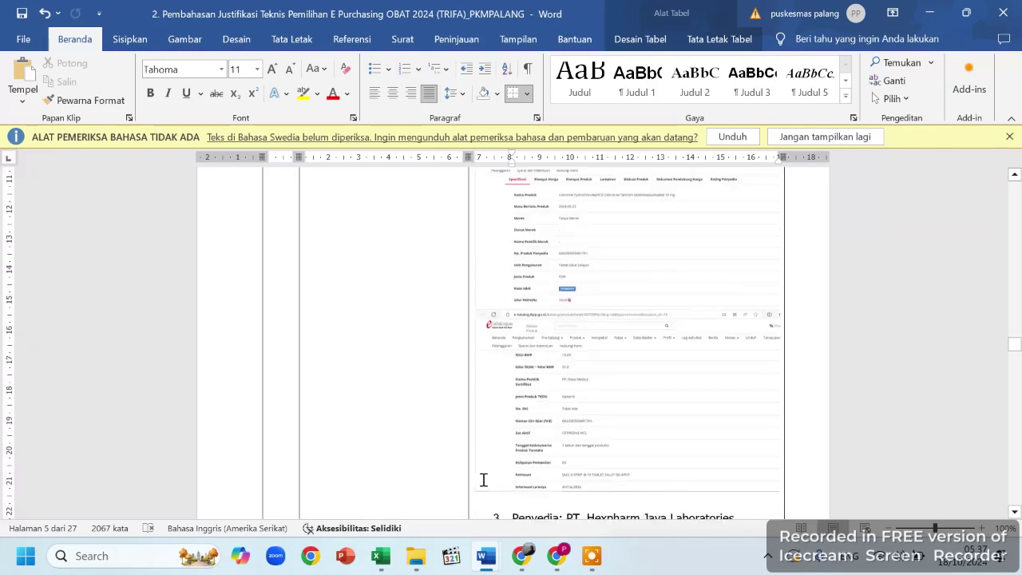
scroll(483, 479, down, 15)
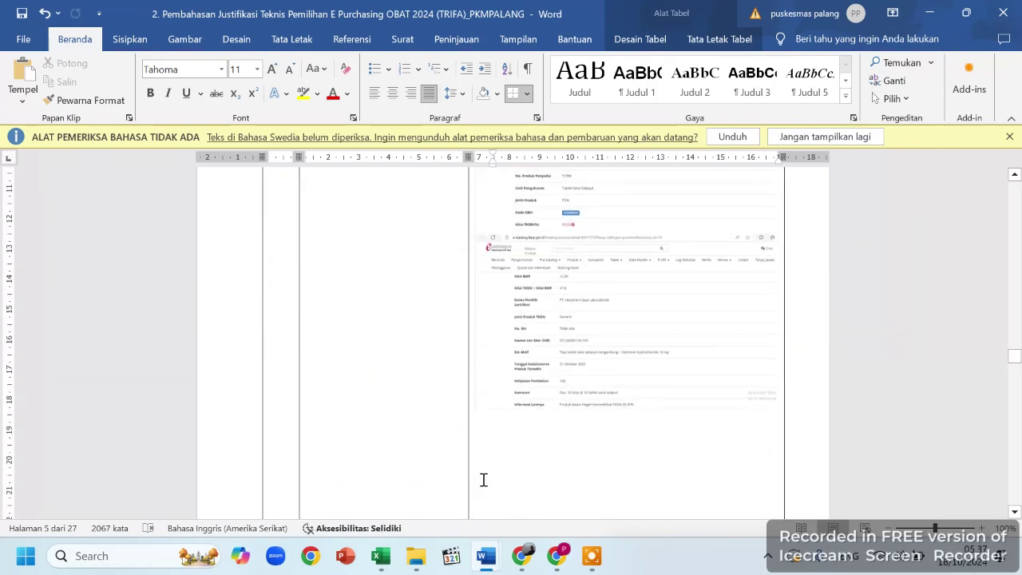
scroll(483, 480, down, 15)
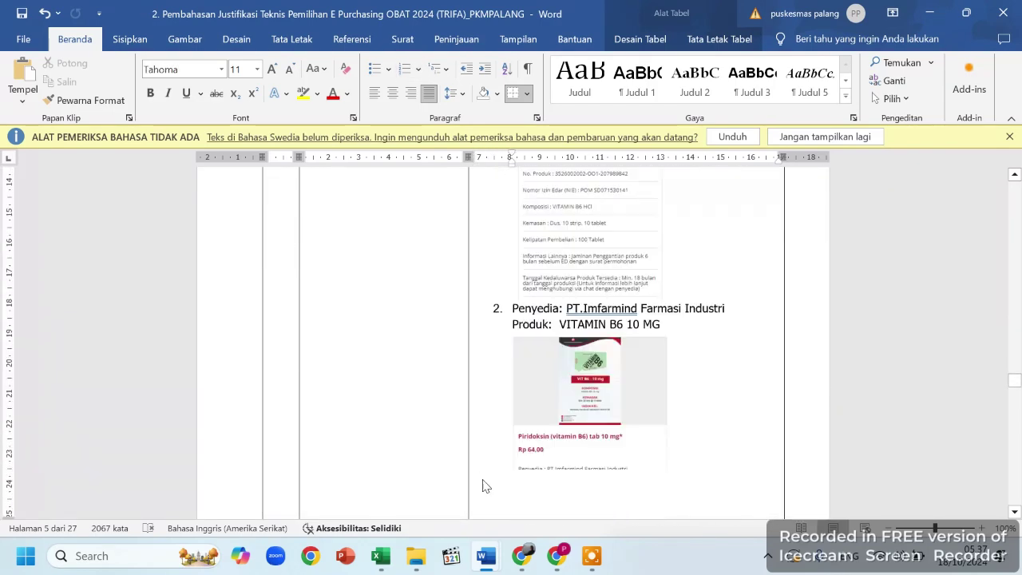
scroll(483, 480, down, 15)
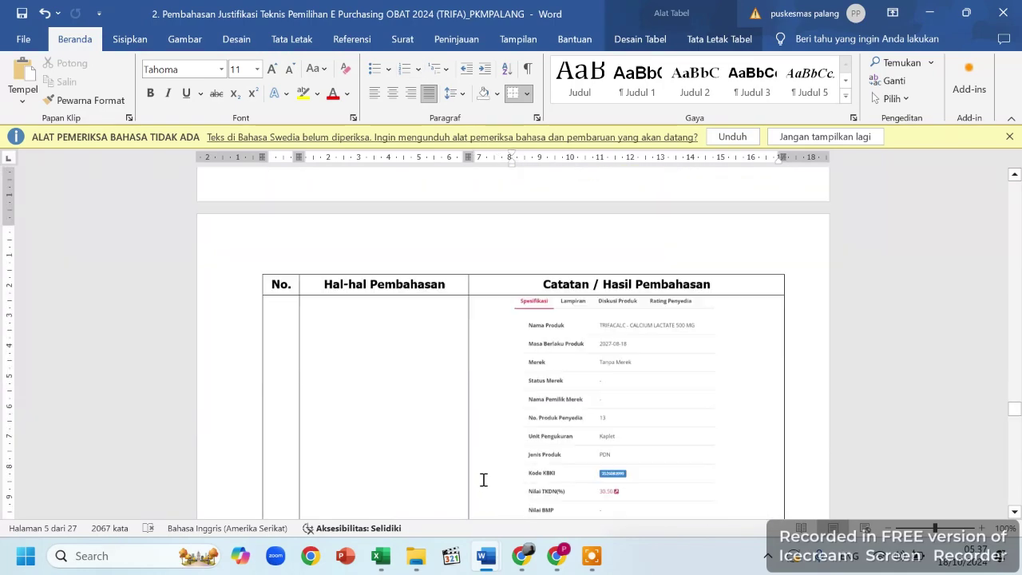
scroll(483, 480, down, 15)
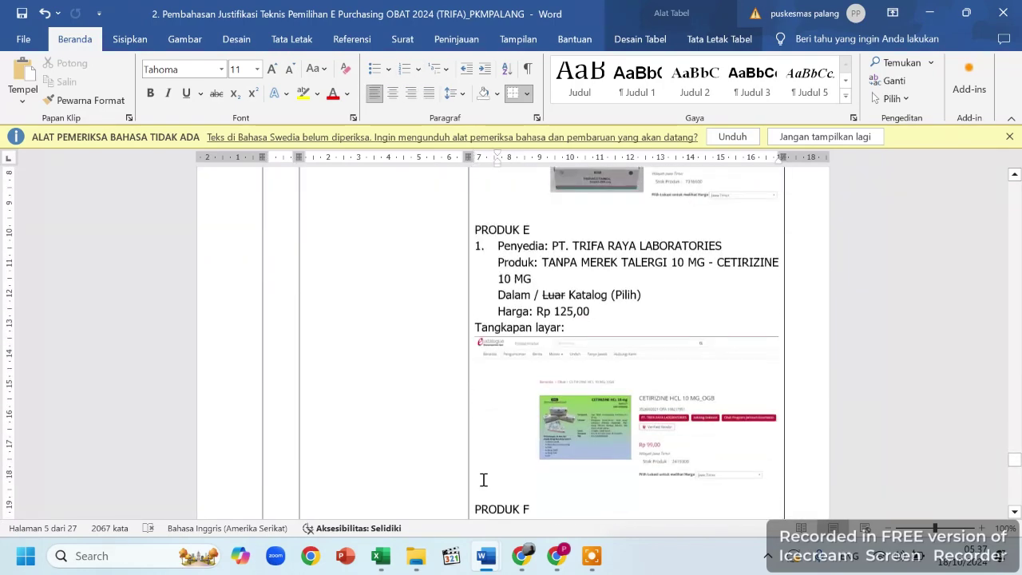
scroll(482, 479, down, 5)
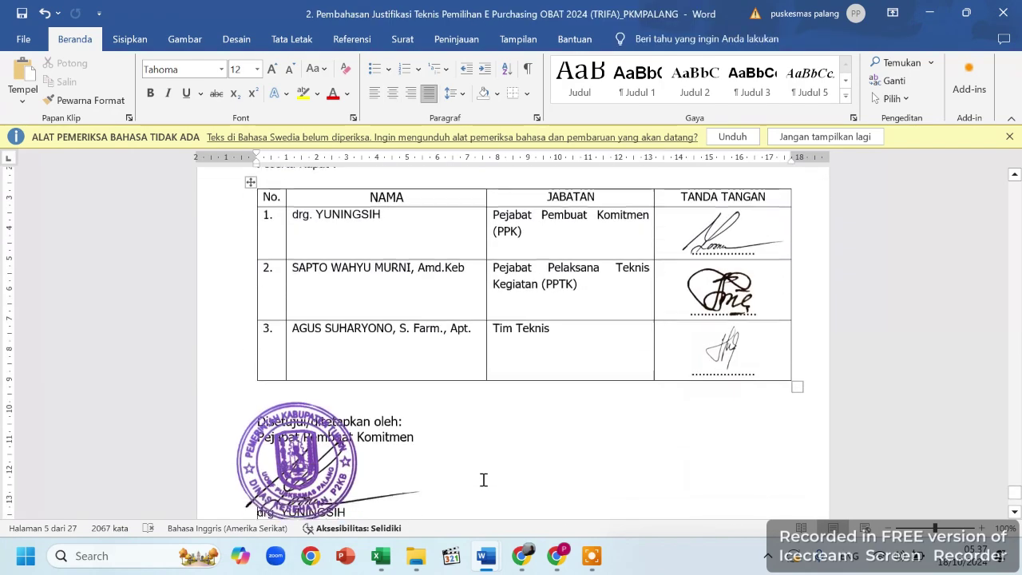
scroll(483, 480, up, 15)
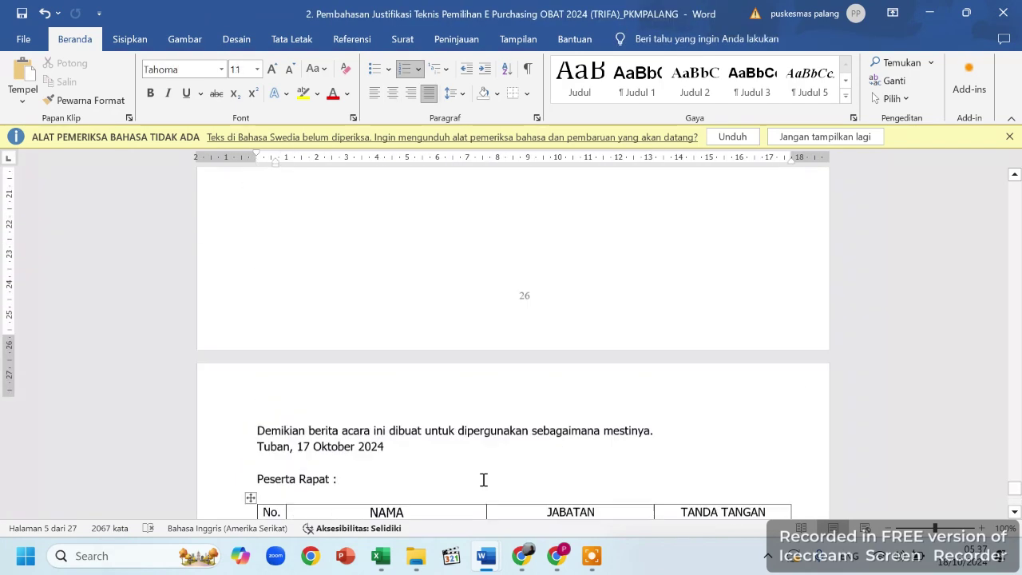
Switch to the Spesifikasi teknis e-purchasing OBAT 2024 document and review its program, activity, location and package details
mouse_move(503, 569)
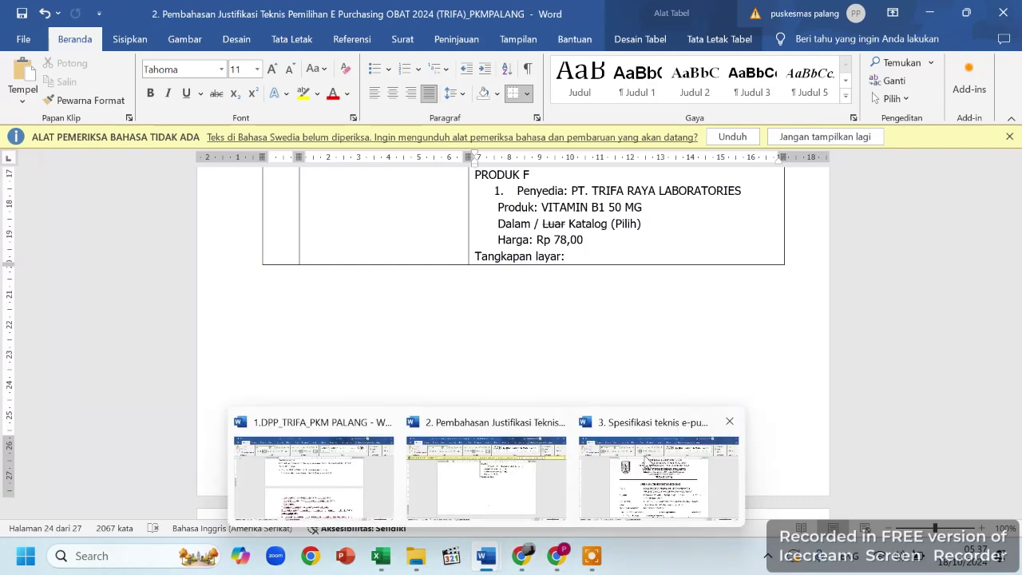
click(646, 462)
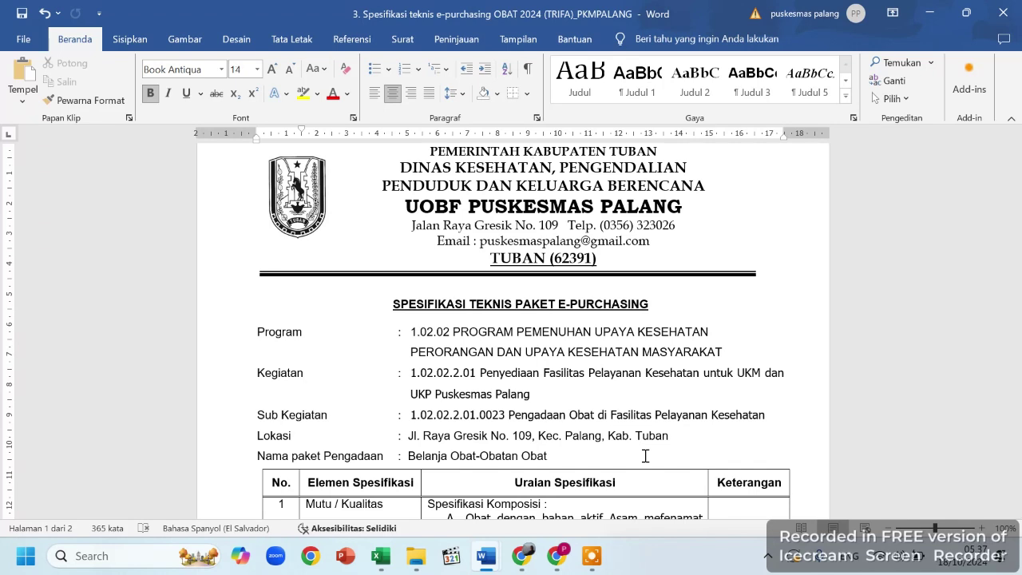
key(Down)
key(Down)
key(Down)
key(Down)
key(Down)
key(Down)
key(Down)
key(Down)
key(Down)
key(Down)
key(Down)
key(Down)
key(Down)
key(Down)
key(Down)
key(Down)
key(Down)
key(Down)
key(Down)
key(Down)
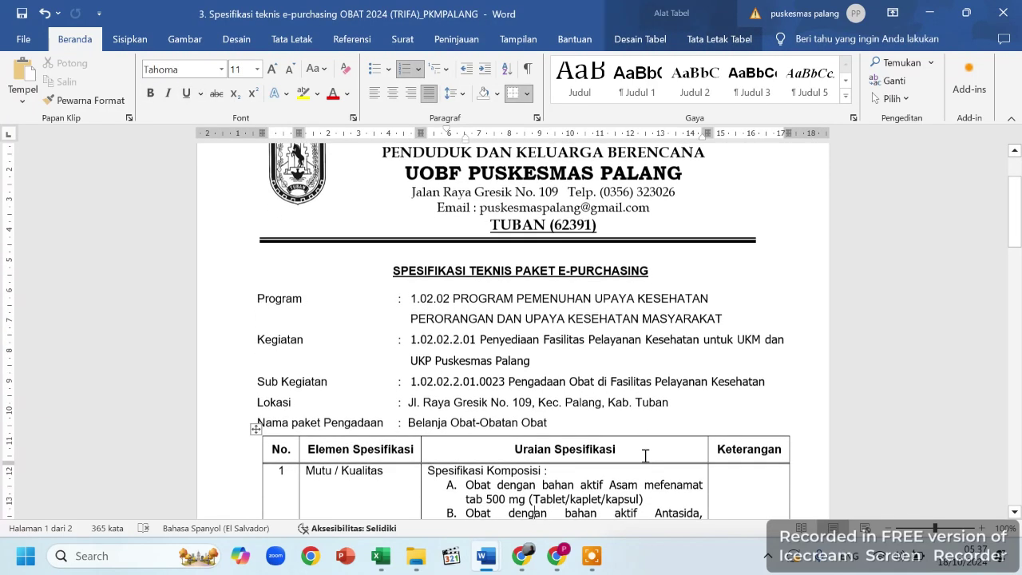
key(Down)
key(Down)
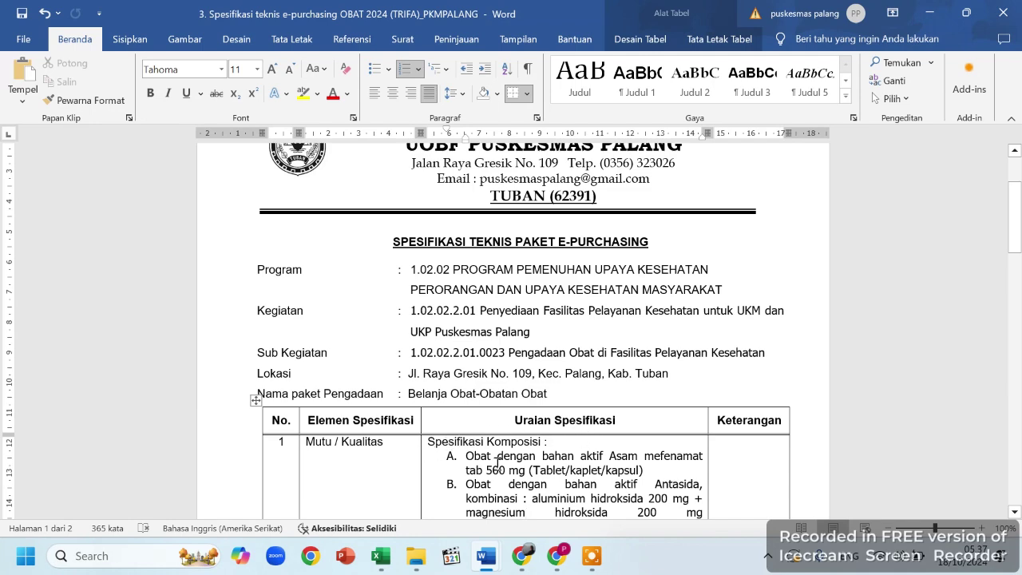
Review the medicine composition, quantities, delivery place, time and service level in the technical specification table
scroll(546, 458, down, 2)
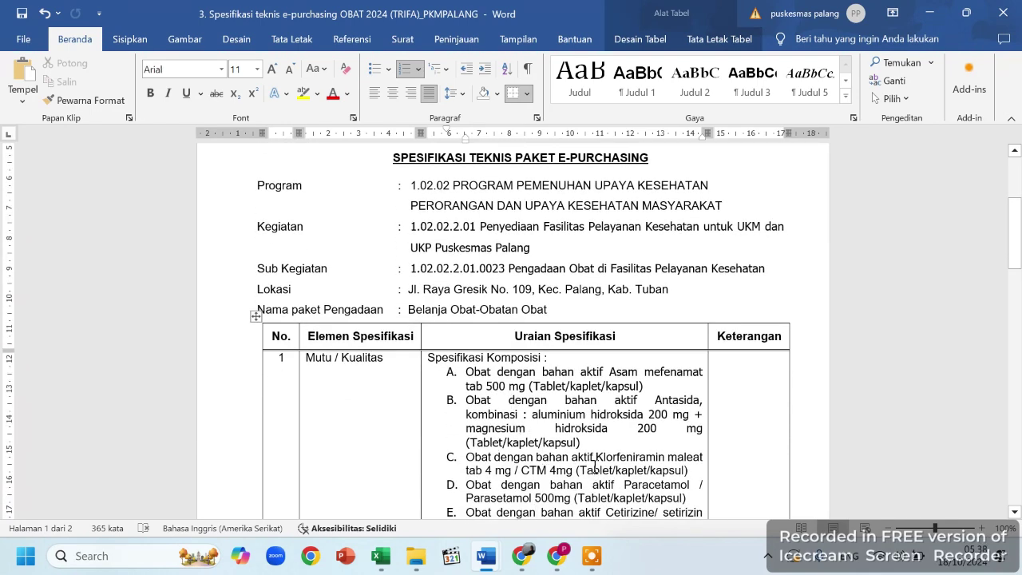
scroll(595, 467, down, 3)
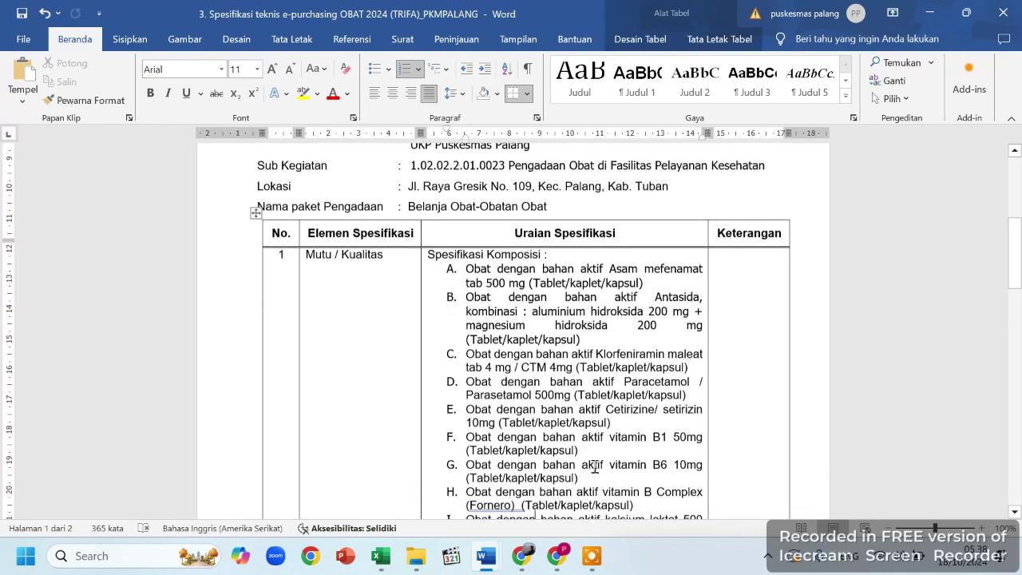
scroll(595, 467, down, 4)
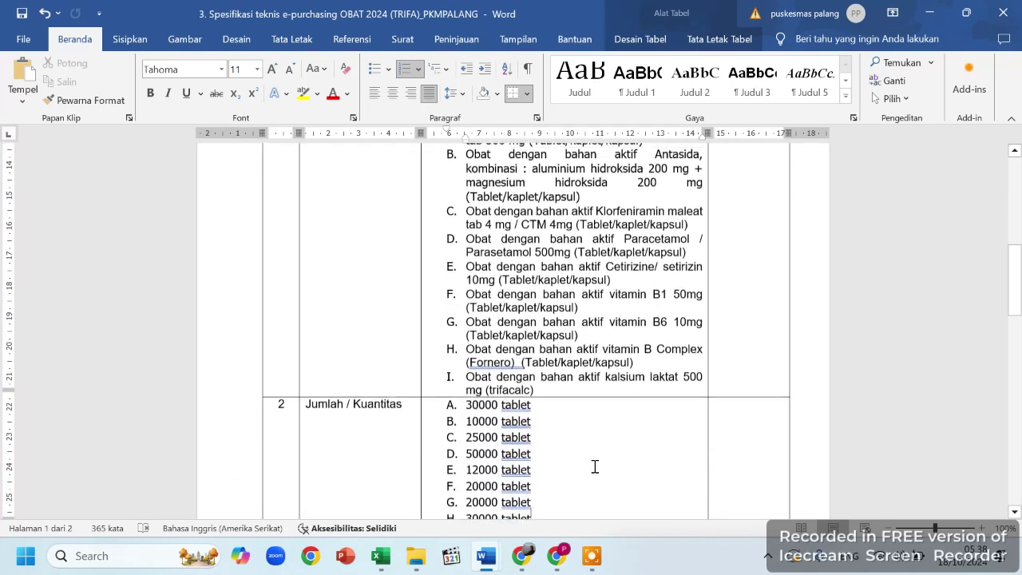
scroll(595, 467, down, 8)
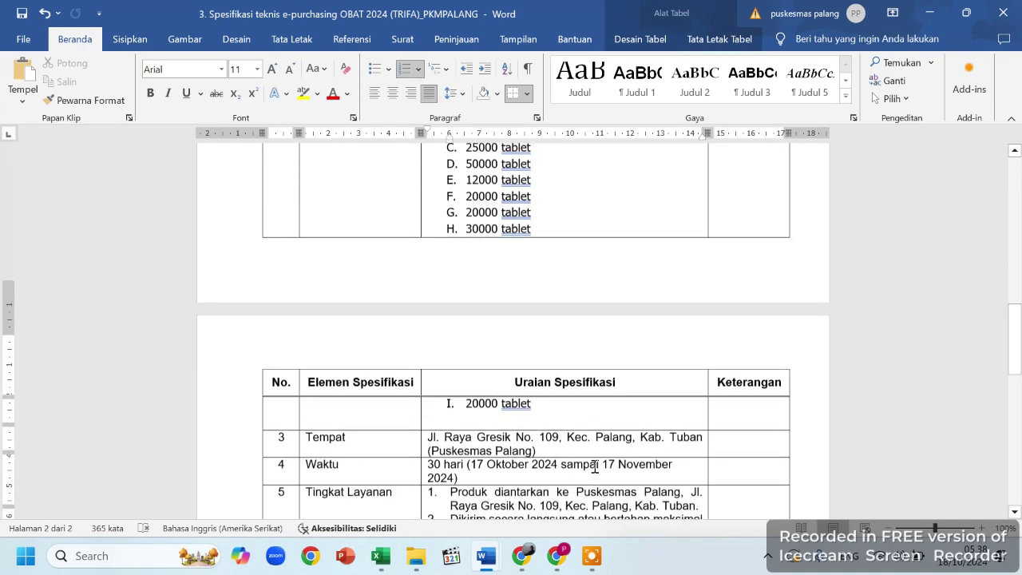
scroll(595, 468, down, 3)
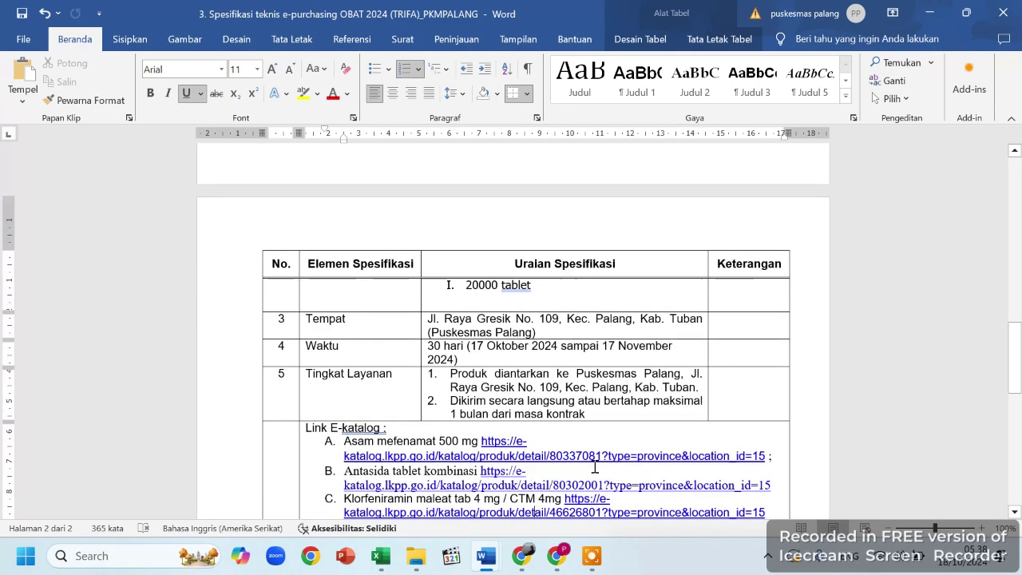
scroll(595, 467, down, 1)
click(595, 467)
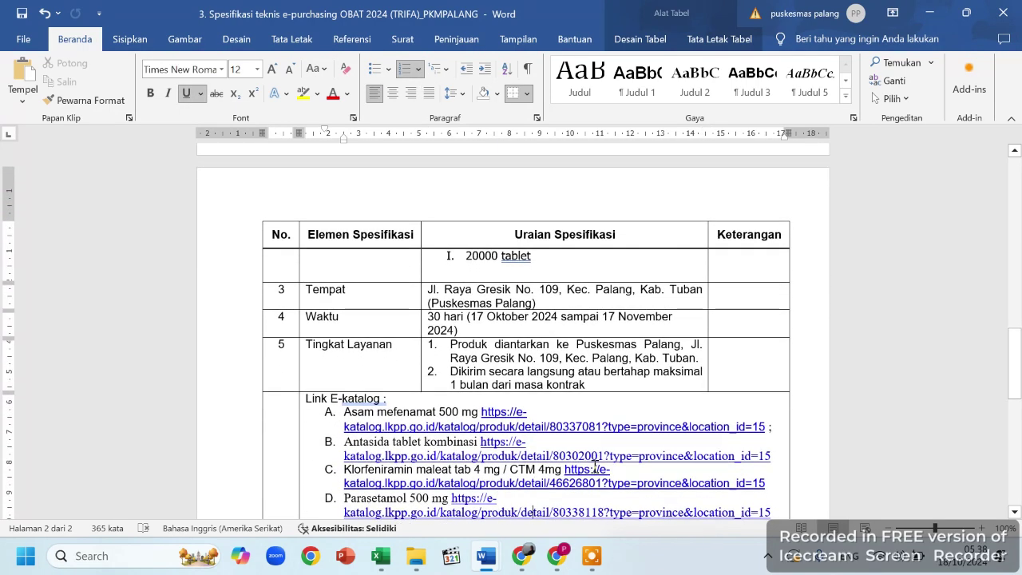
scroll(595, 467, down, 1)
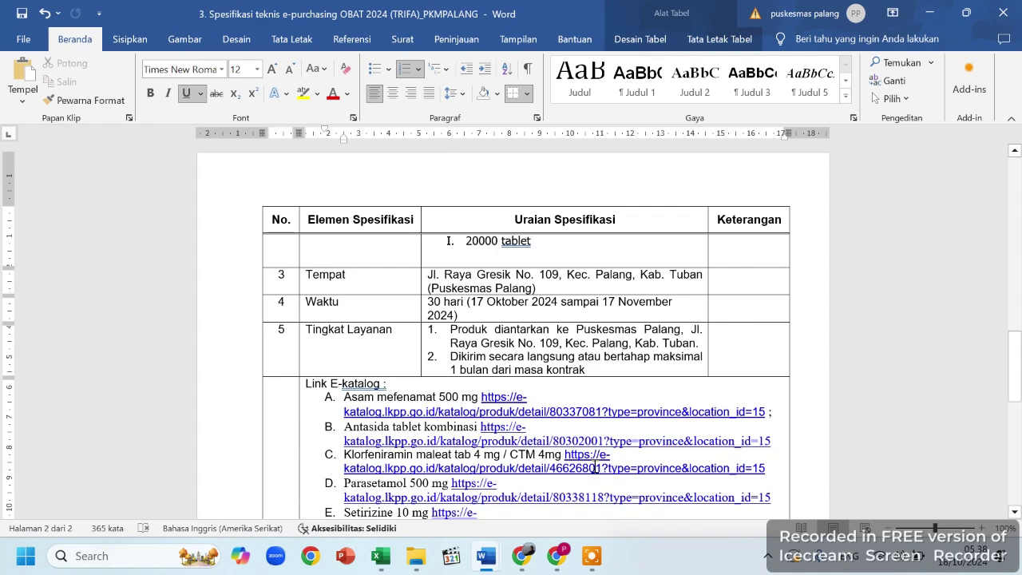
scroll(595, 468, down, 1)
scroll(595, 467, down, 1)
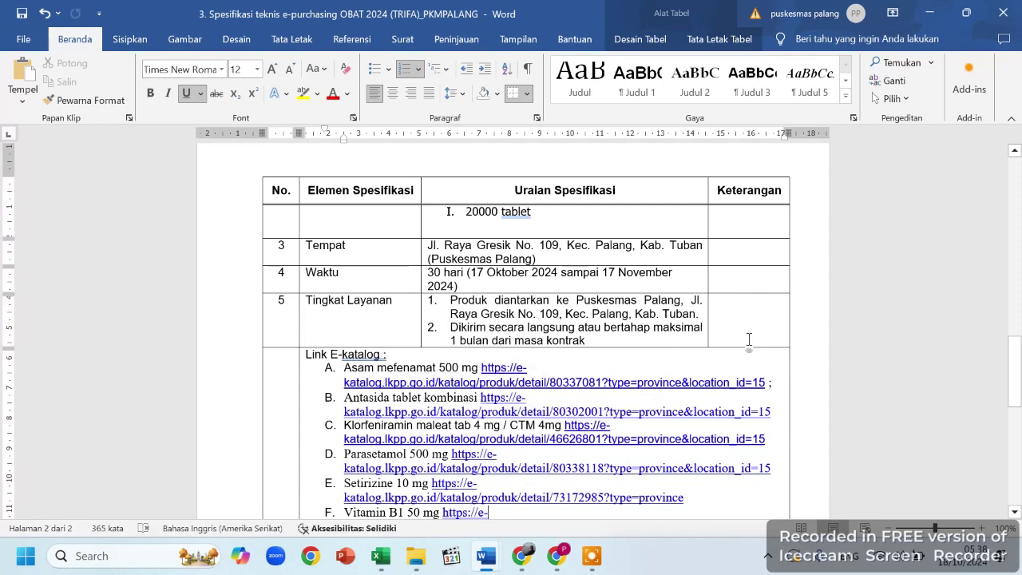
Examine the list of E-katalog product links below the specification elements
click(836, 337)
key(Down)
key(Down)
key(Down)
key(Down)
key(Down)
key(Down)
key(Down)
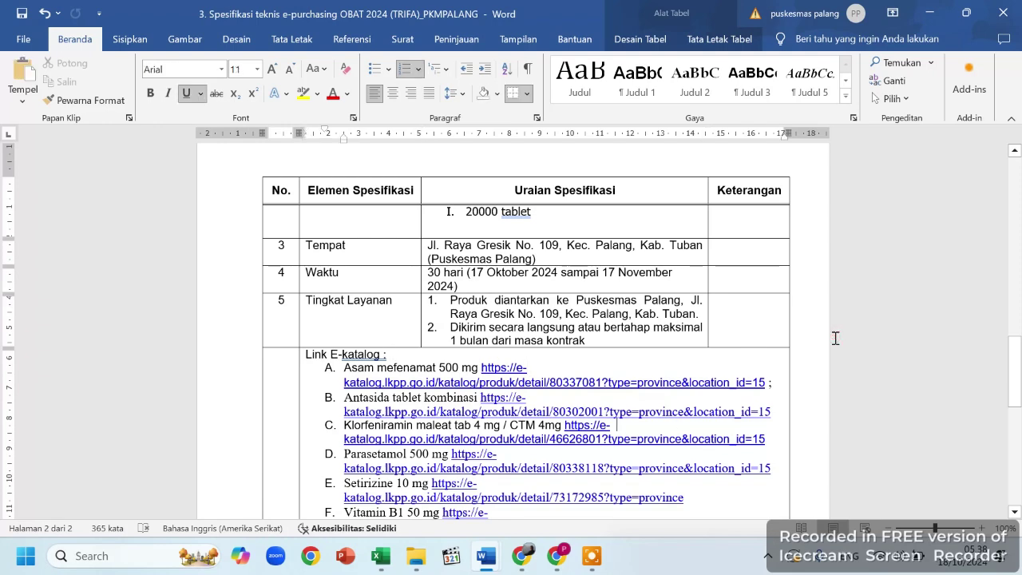
key(Down)
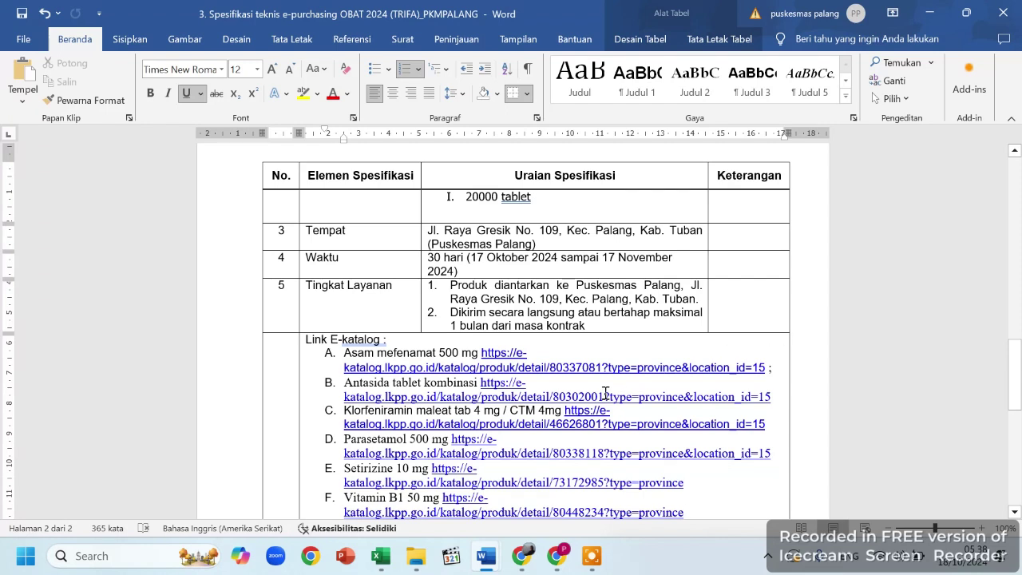
Open the E-katalog link for Asam mefenamat 500 mg and view its product page
click(586, 369)
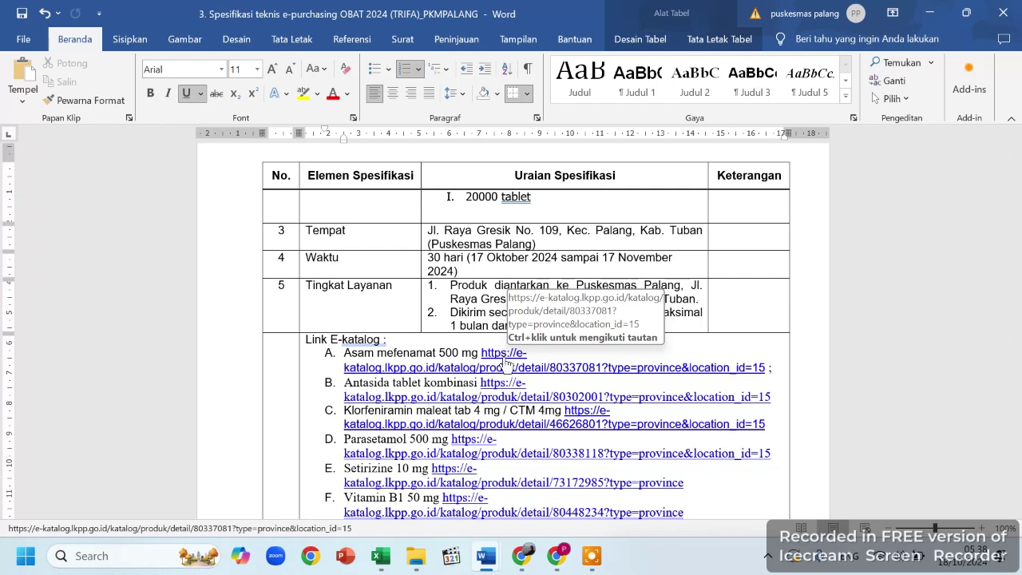
triple_click(506, 361)
ctrl+click(506, 360)
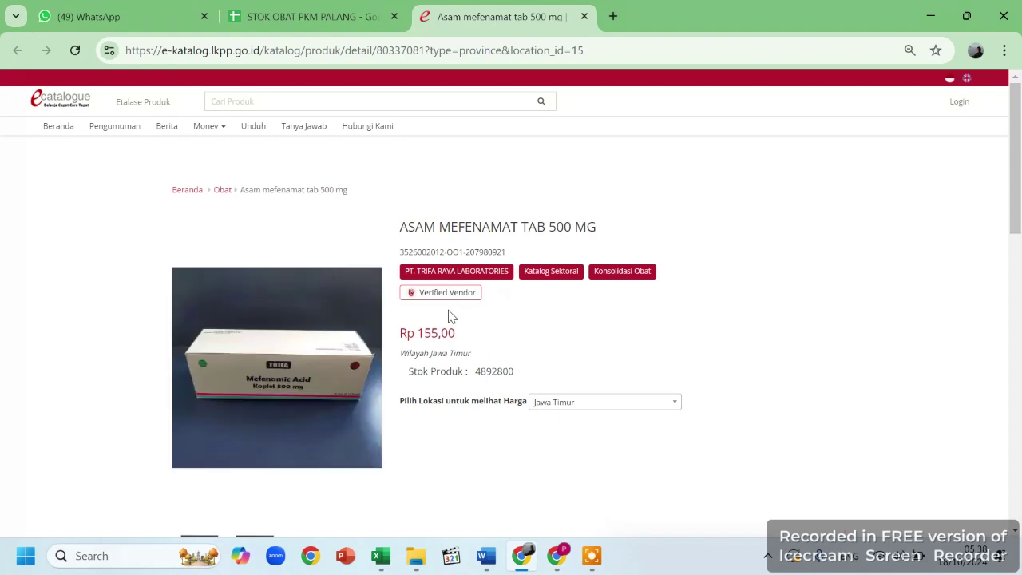
scroll(451, 316, down, 1)
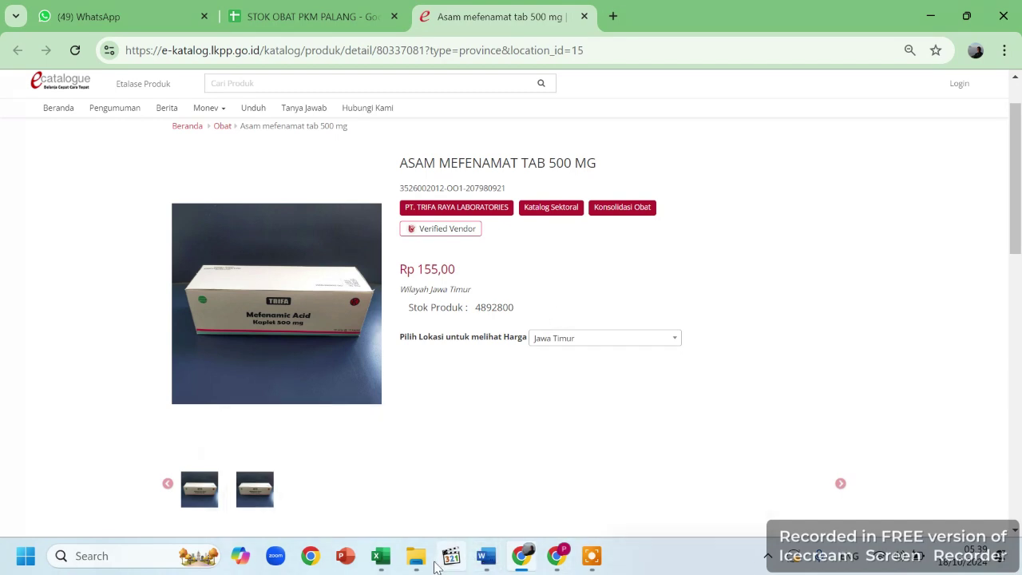
Return to the Spesifikasi teknis e-purchasing OBAT 2024 document and go through the remaining E-katalog links
mouse_move(427, 564)
mouse_move(486, 559)
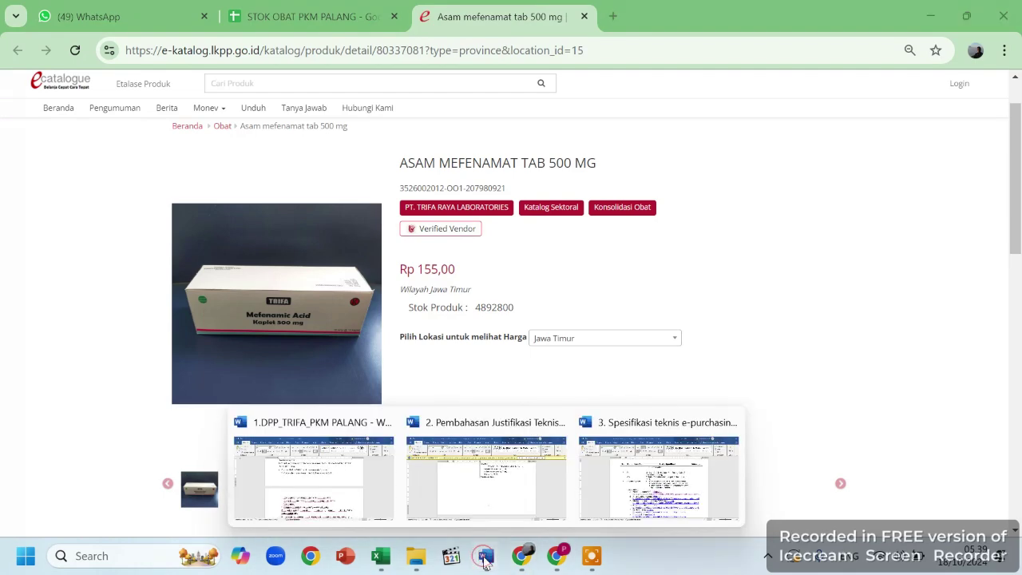
click(621, 483)
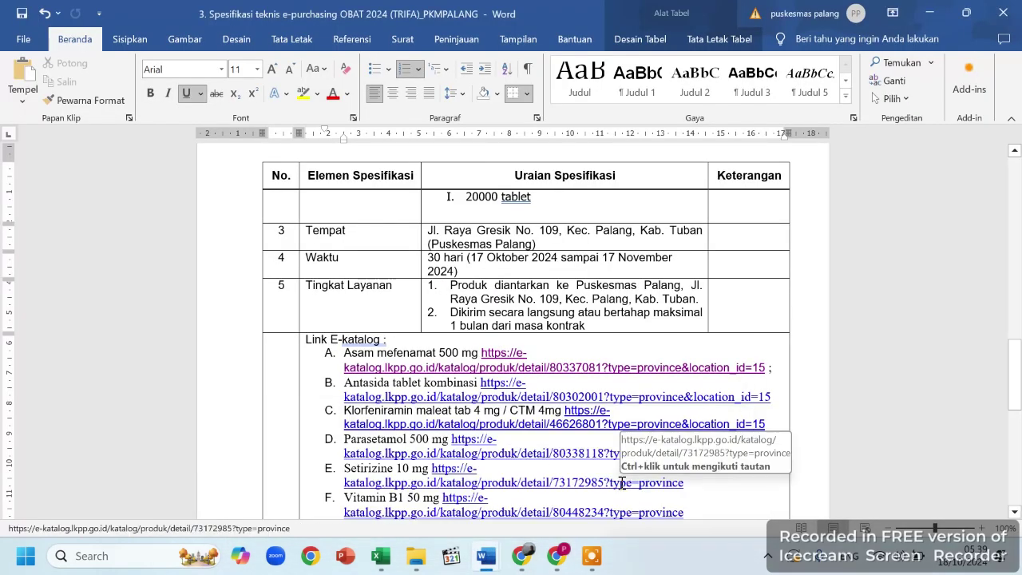
key(Down)
key(Down)
key(Down)
key(Down)
key(Down)
key(Down)
key(Down)
key(Down)
key(Down)
key(Down)
key(Down)
key(Down)
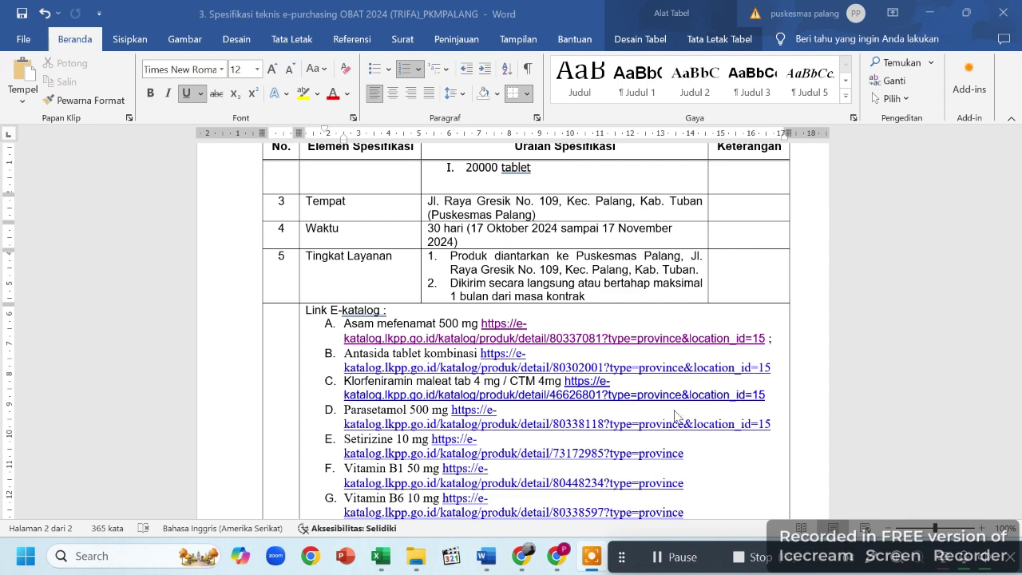
Switch to the 1.DPP_TRIFA_PKM PALANG document and save it as a PDF in the pamoldkk2 folder
mouse_move(476, 562)
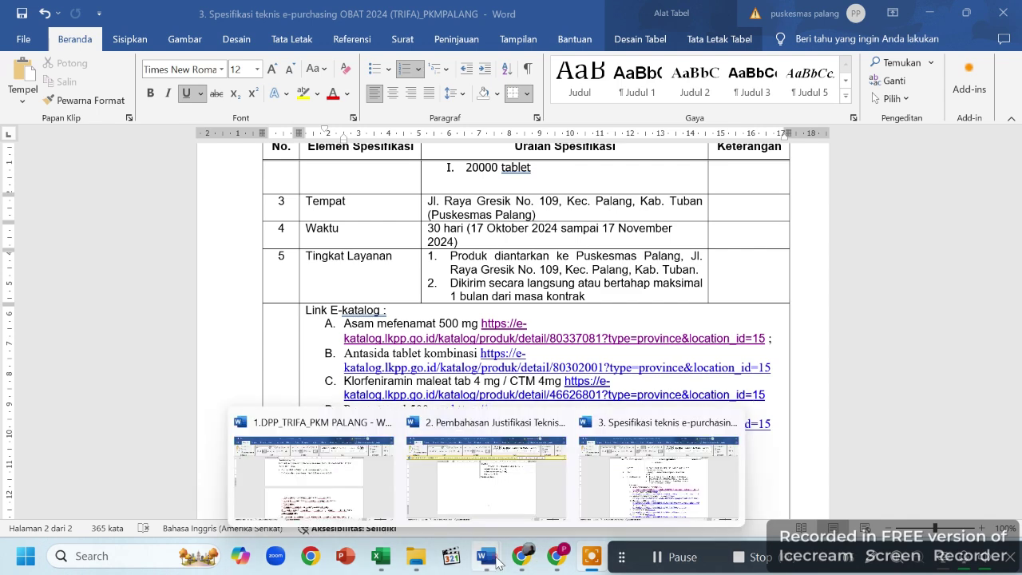
click(317, 491)
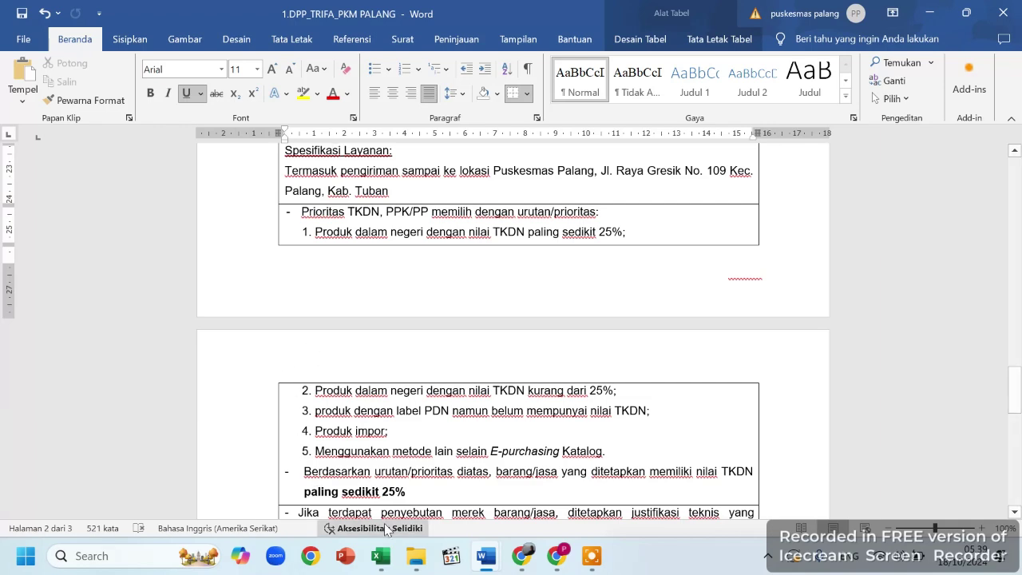
mouse_move(497, 558)
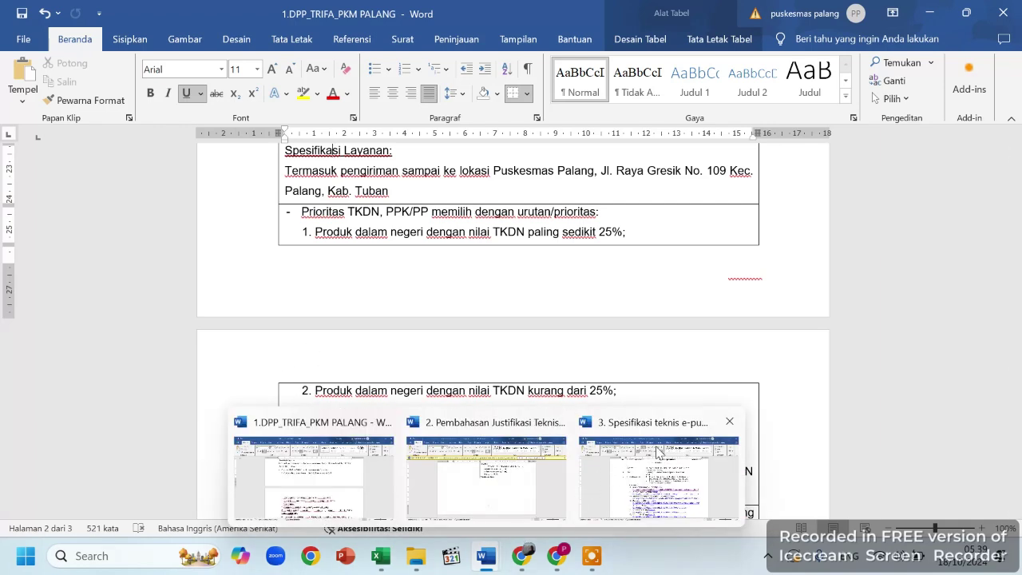
mouse_move(656, 452)
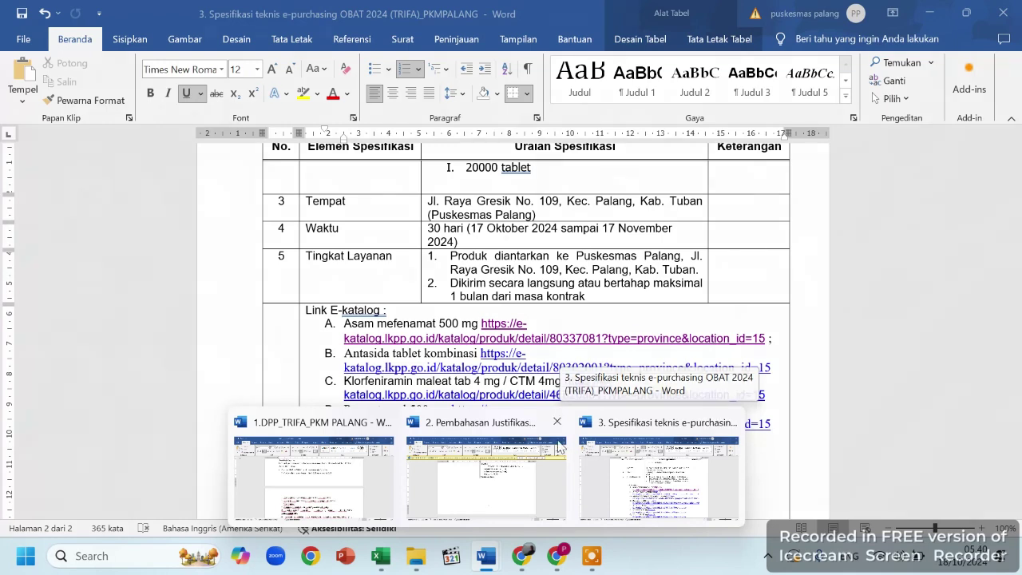
mouse_move(508, 450)
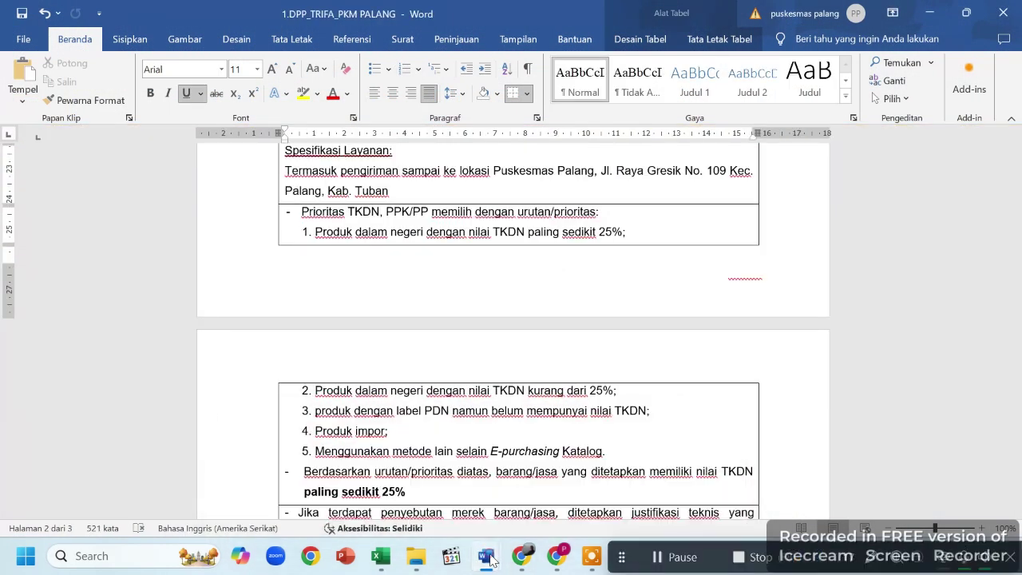
click(315, 477)
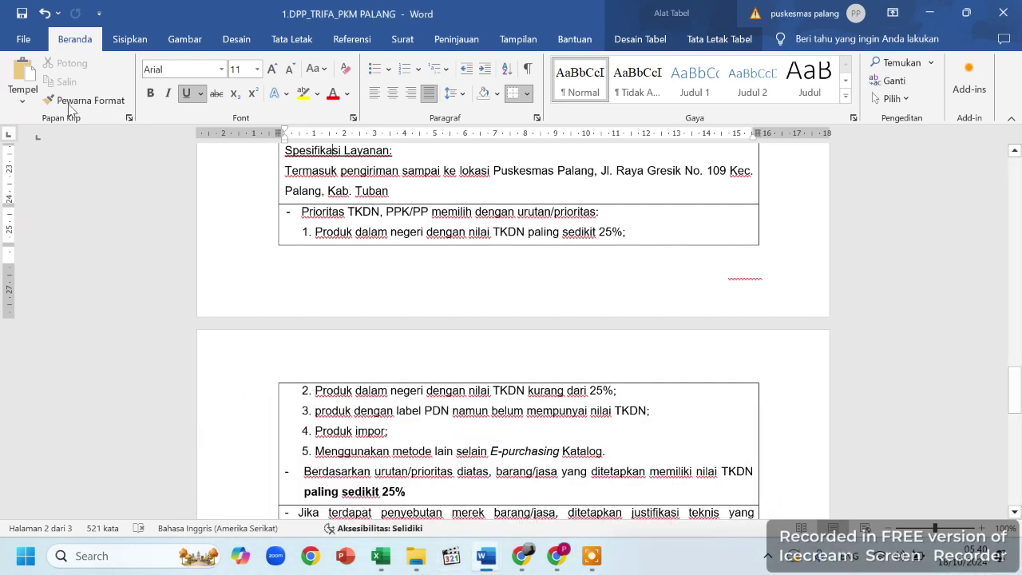
click(24, 40)
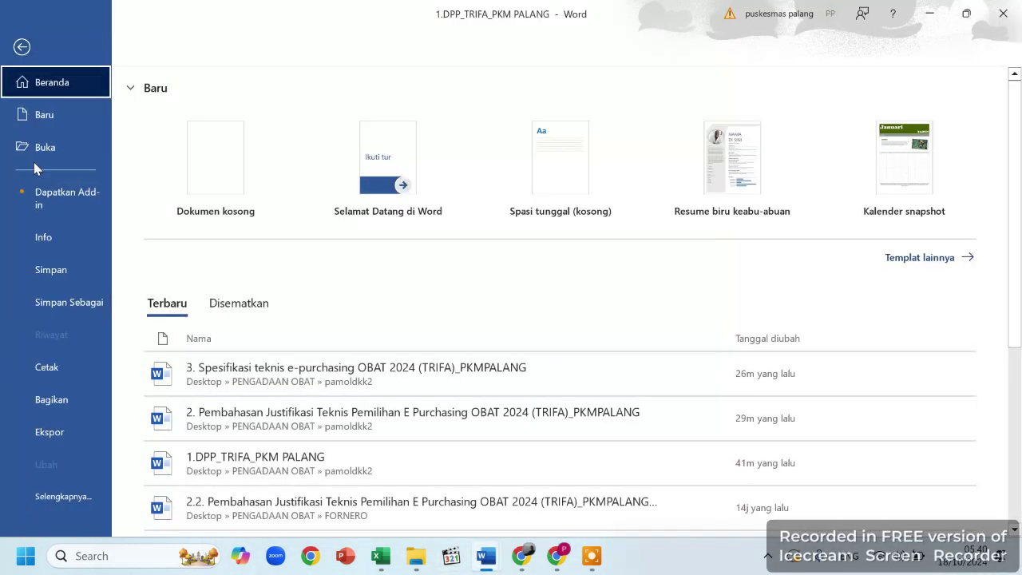
click(46, 303)
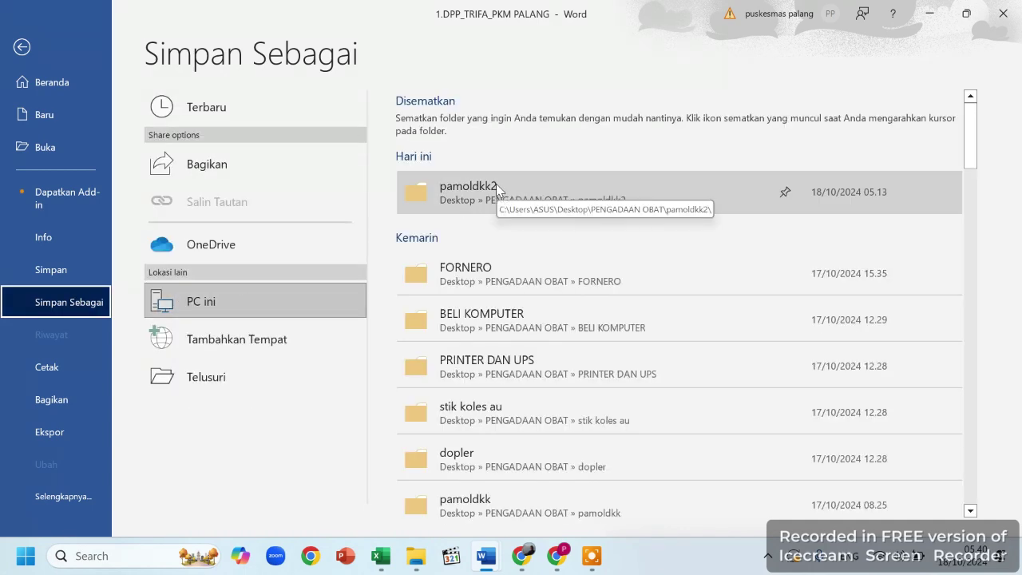
click(496, 186)
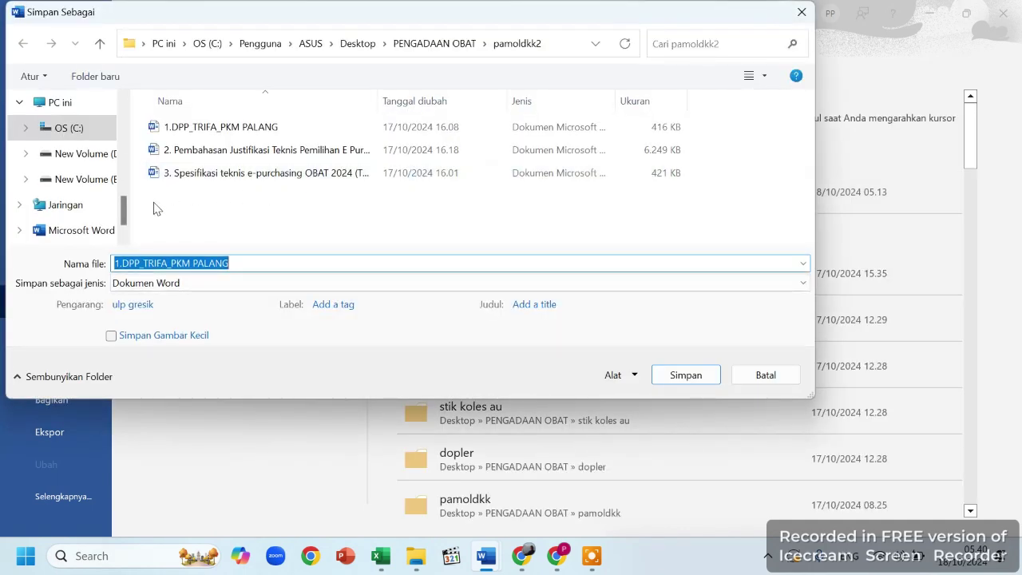
click(182, 282)
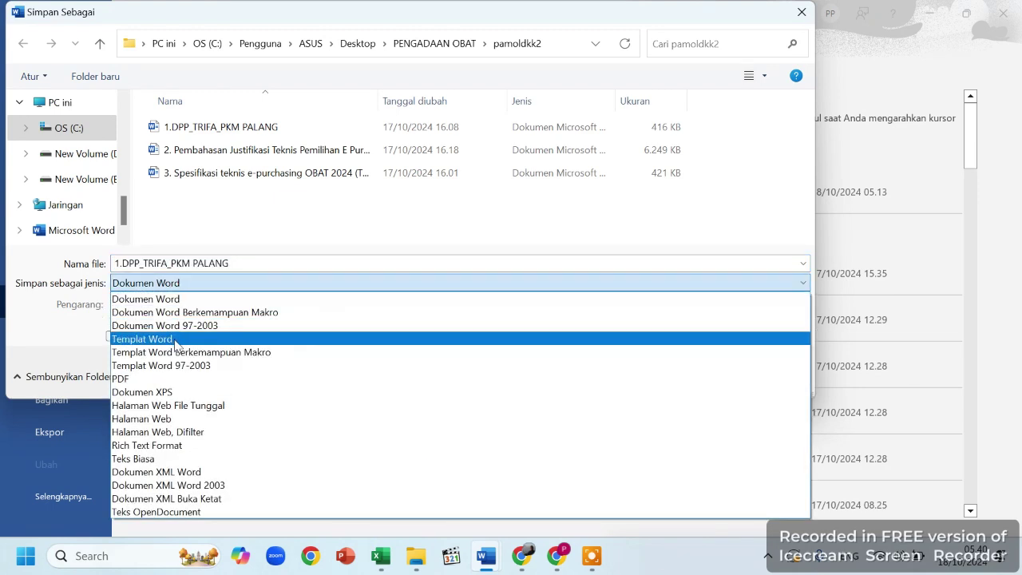
click(157, 377)
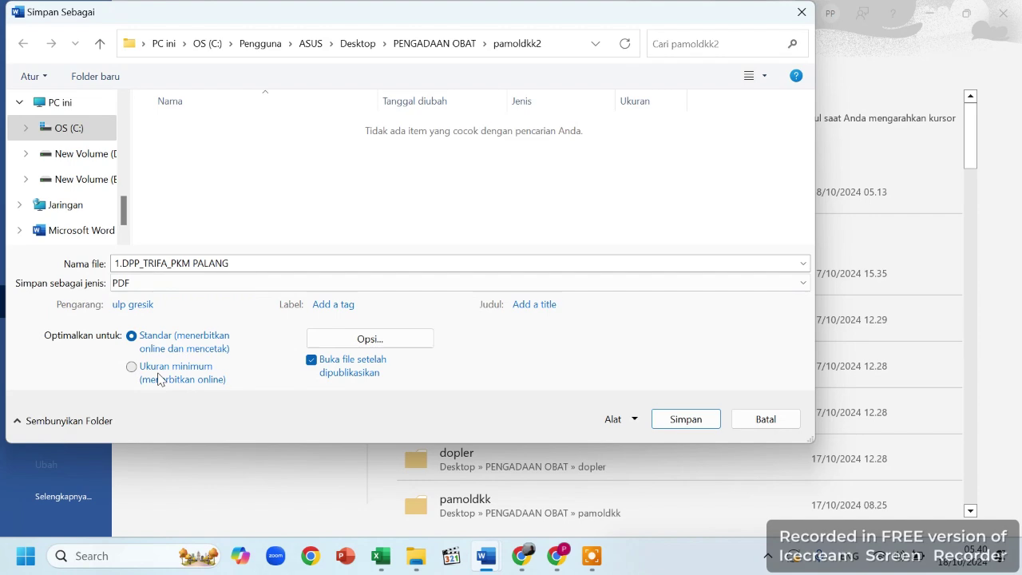
key(Return)
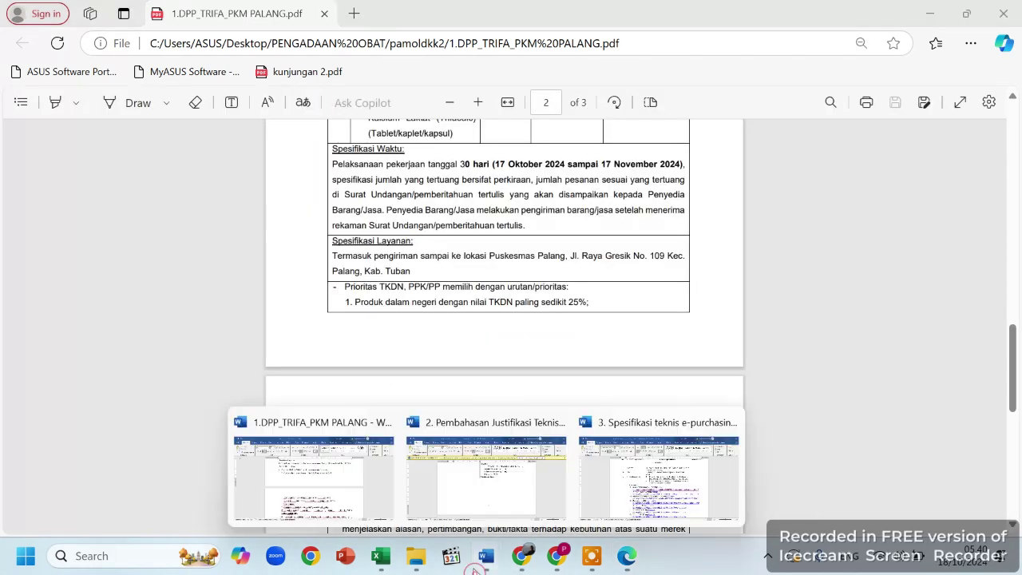
Switch to the Pembahasan Justifikasi Teknis Pemilihan E Purchasing OBAT 2024 document and save it as a PDF in the pamoldkk2 folder
click(487, 477)
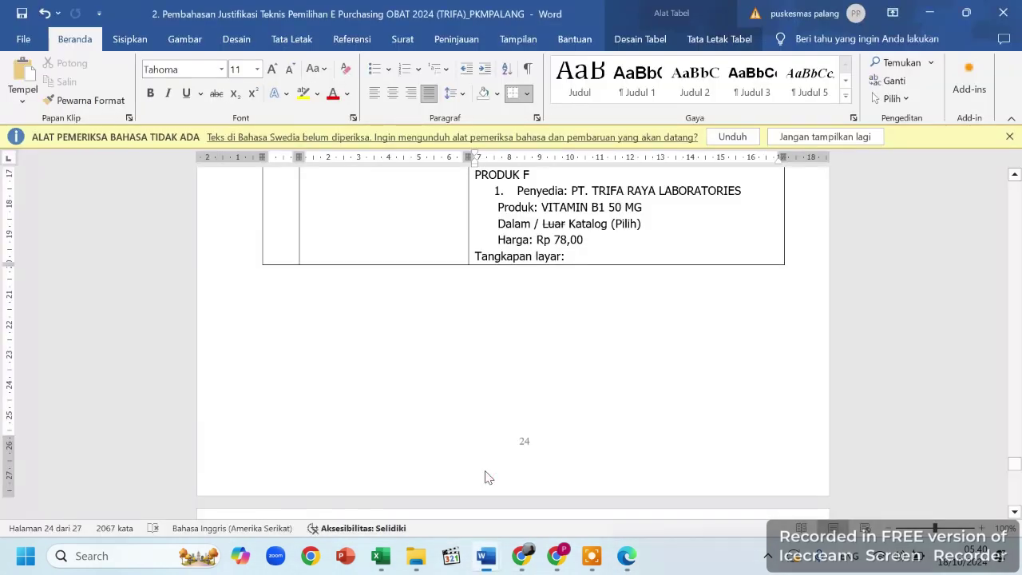
click(14, 44)
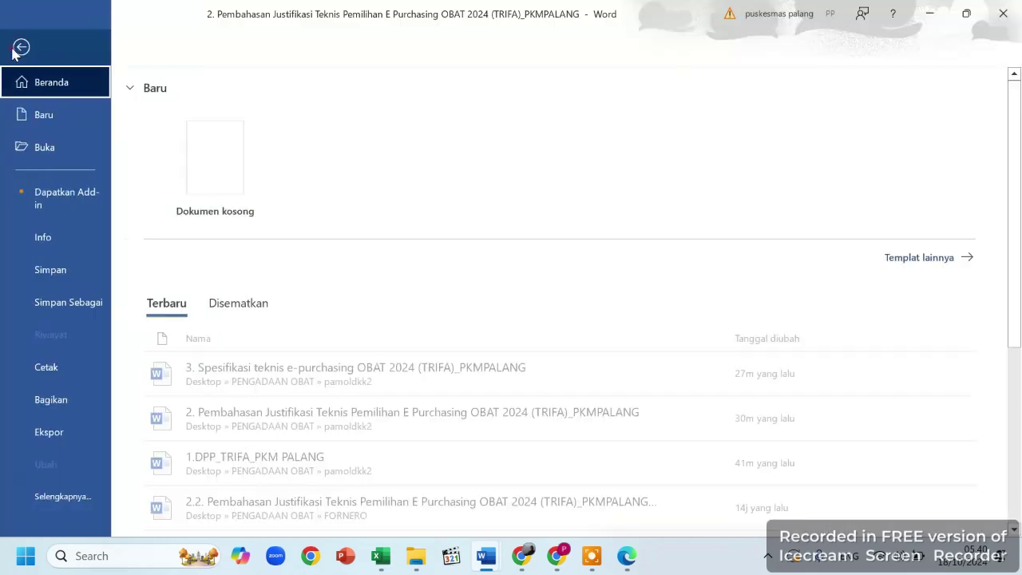
click(85, 309)
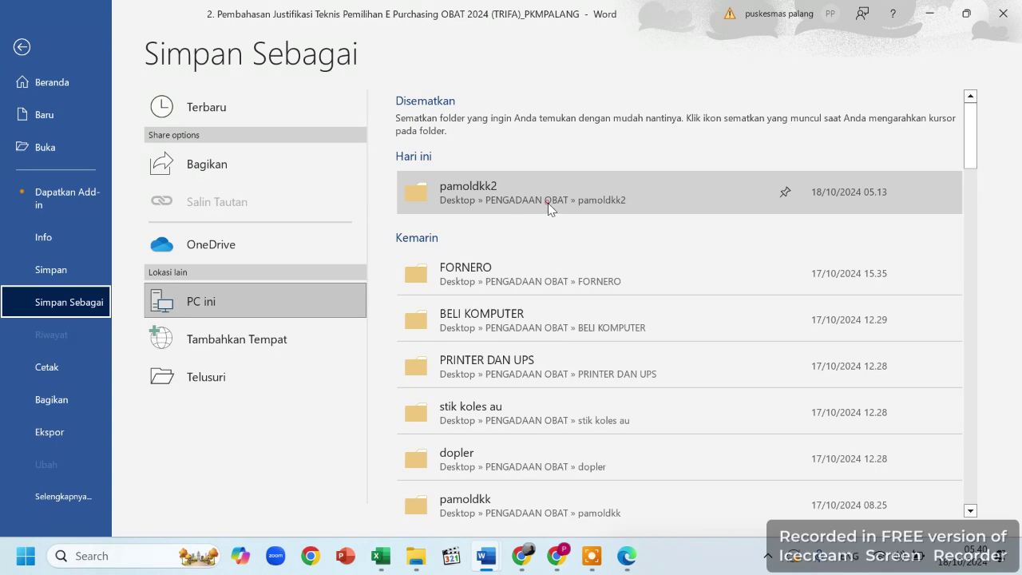
click(548, 203)
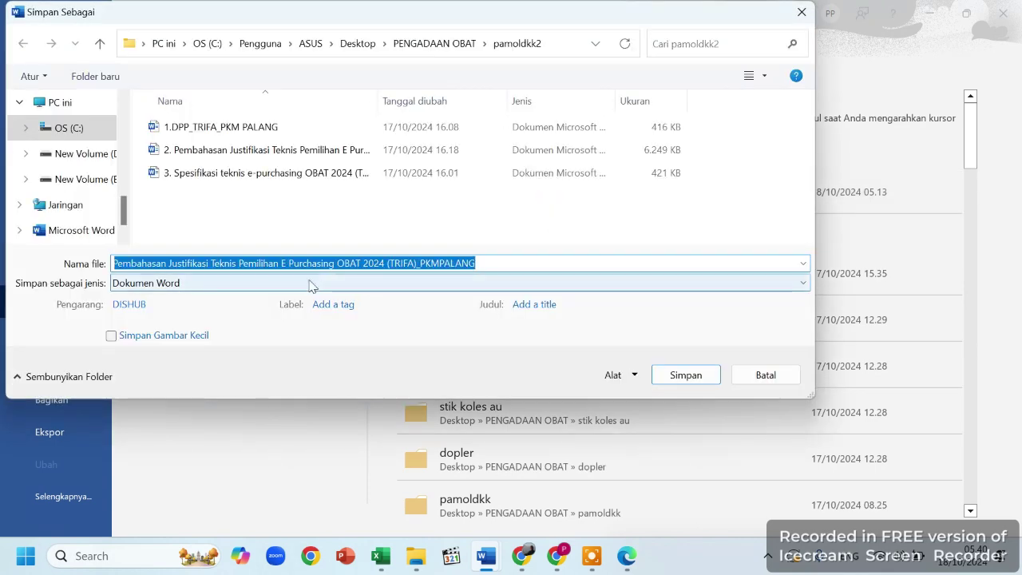
click(311, 285)
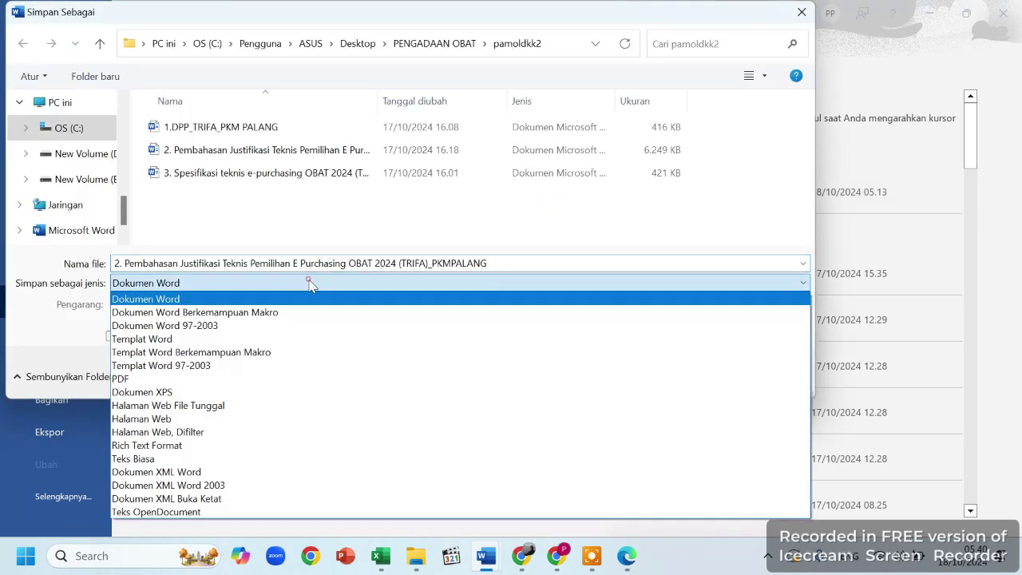
click(237, 379)
key(Return)
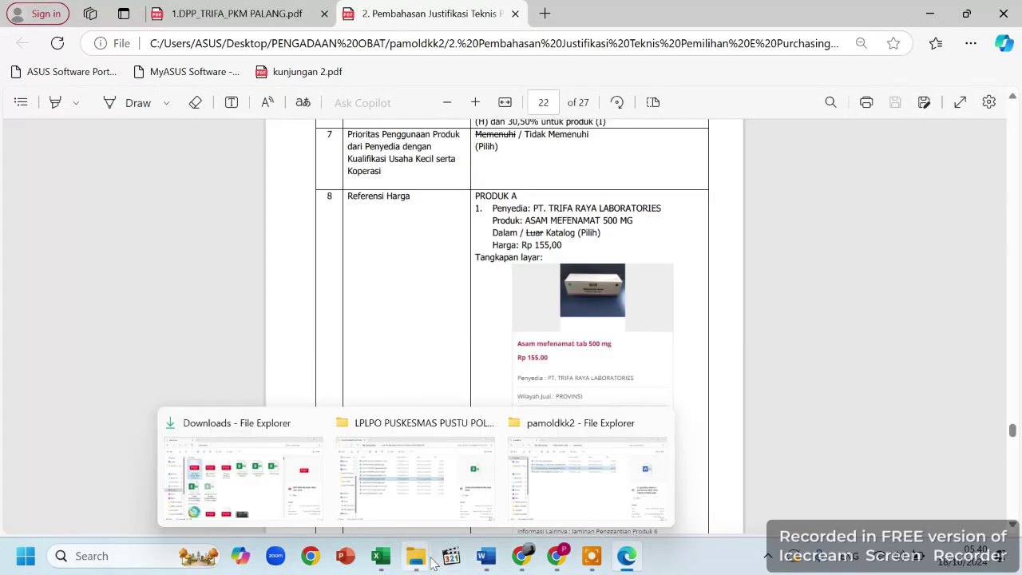
Switch to the 3. Spesifikasi teknis e-purchasing OBAT 2024 document and save it as a PDF in the pamoldkk2 folder
mouse_move(485, 568)
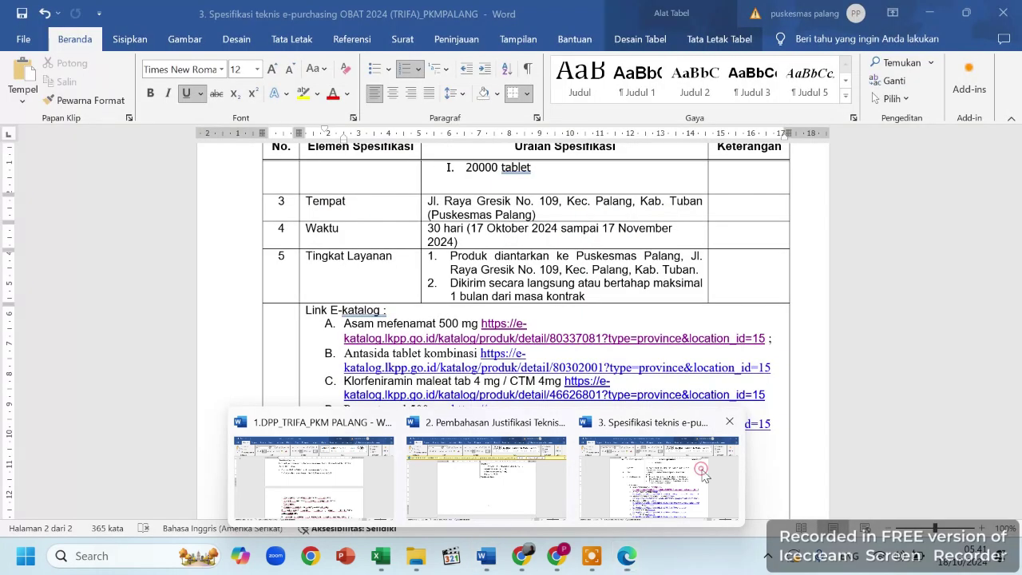
click(696, 470)
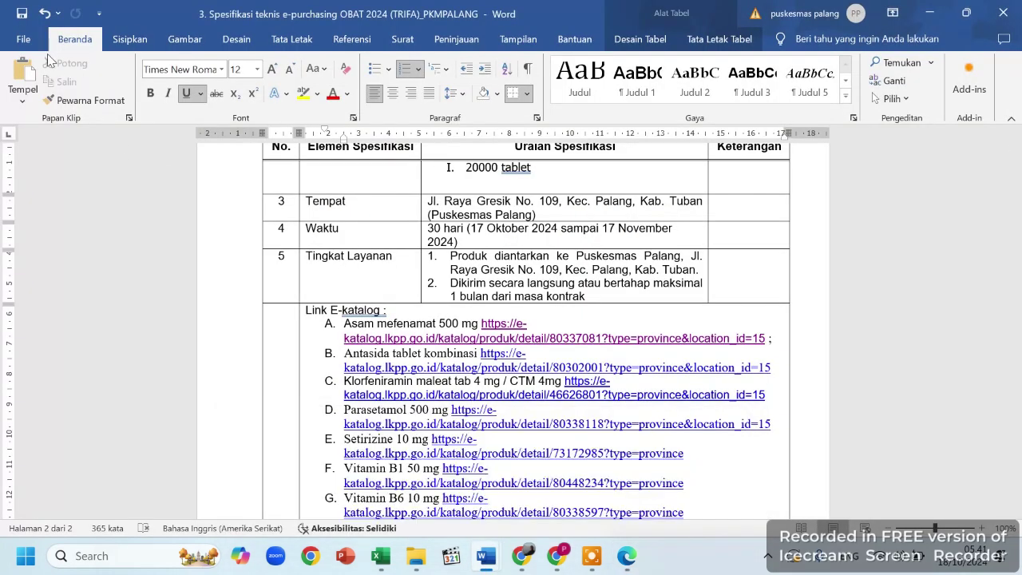
click(28, 40)
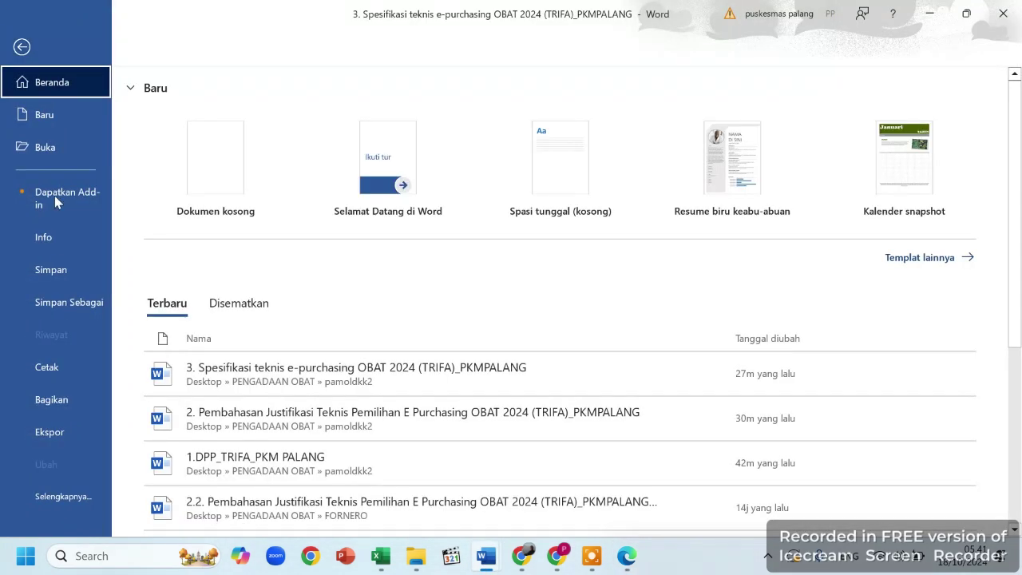
click(58, 302)
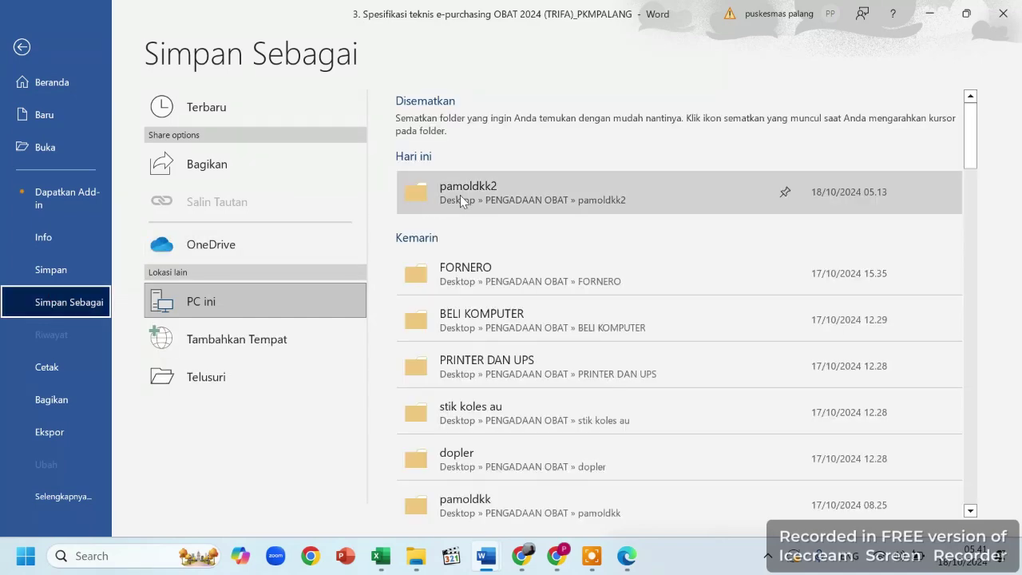
click(462, 194)
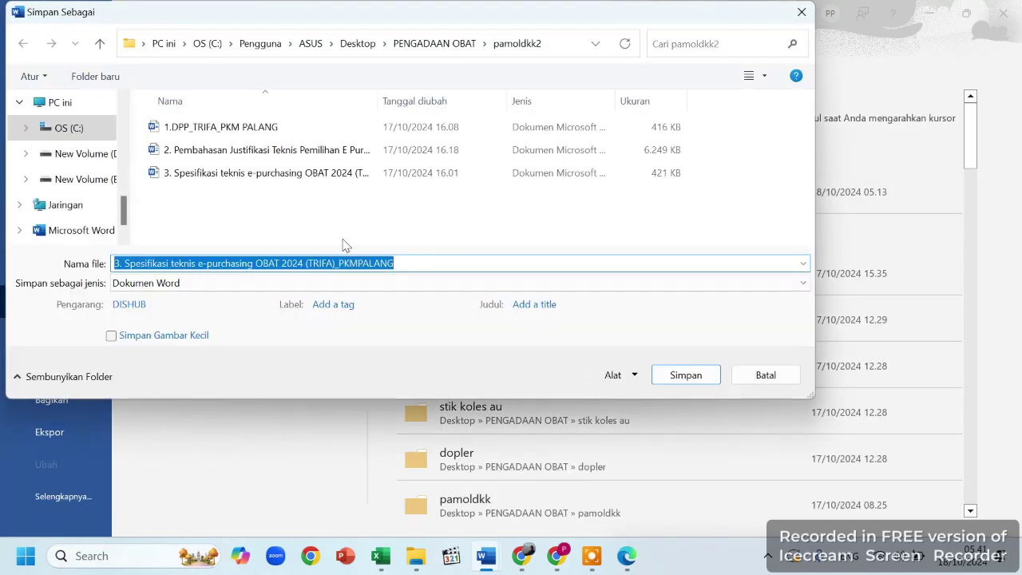
click(277, 284)
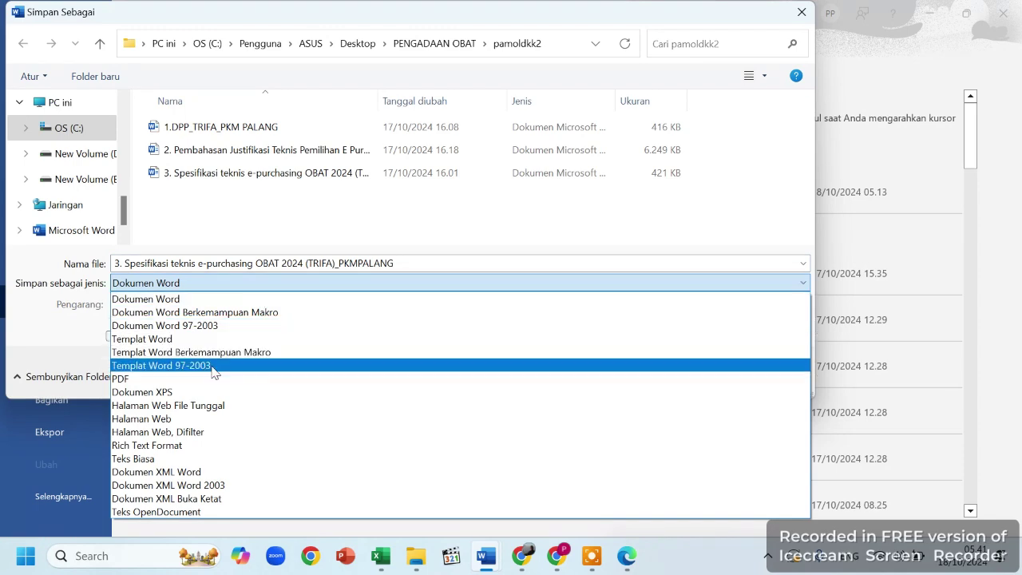
click(194, 380)
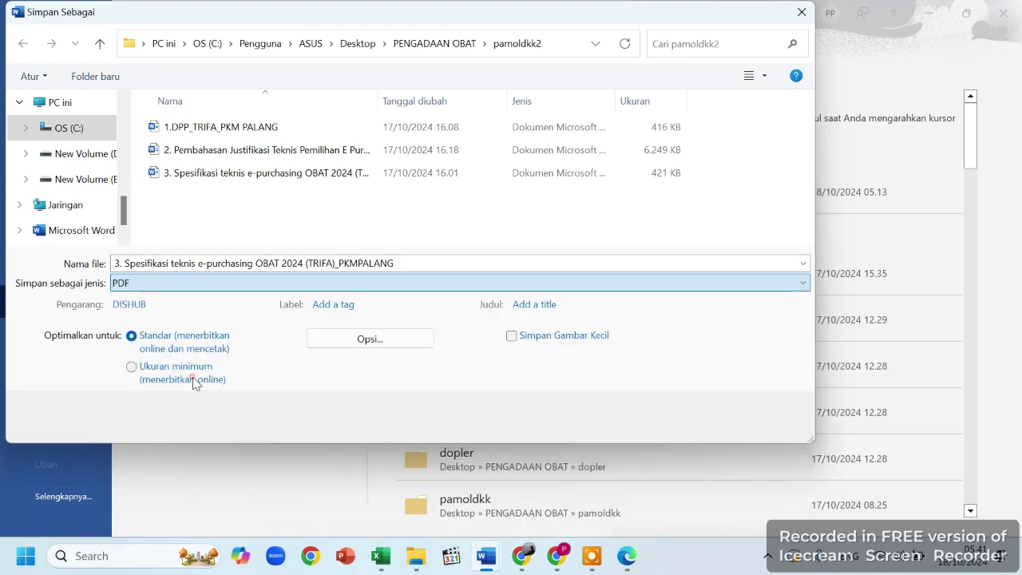
key(Return)
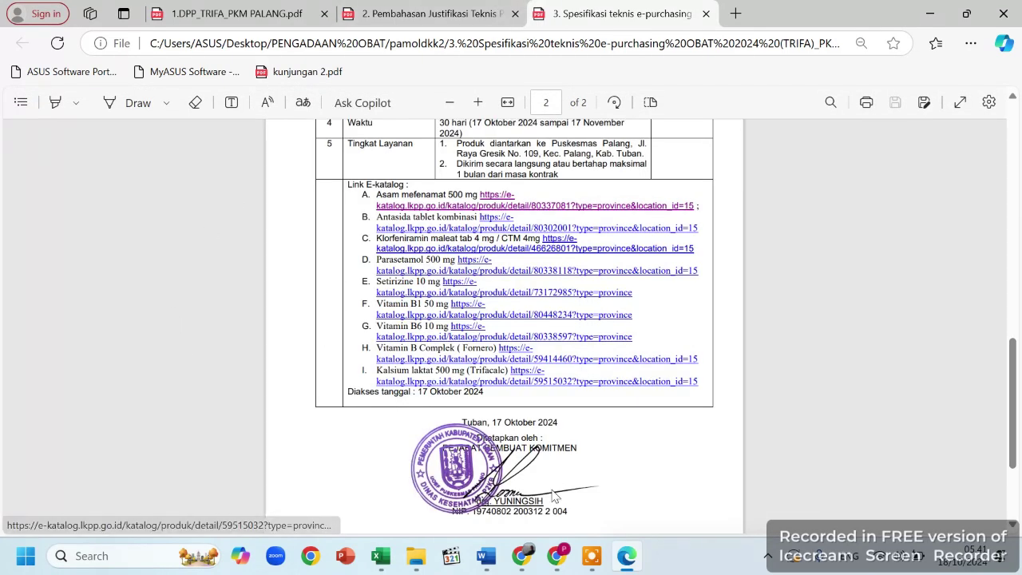
Switch to Chrome, search for "gabung pdf online" in a new tab and open iLovePDF's Gabungkan file PDF page
click(523, 559)
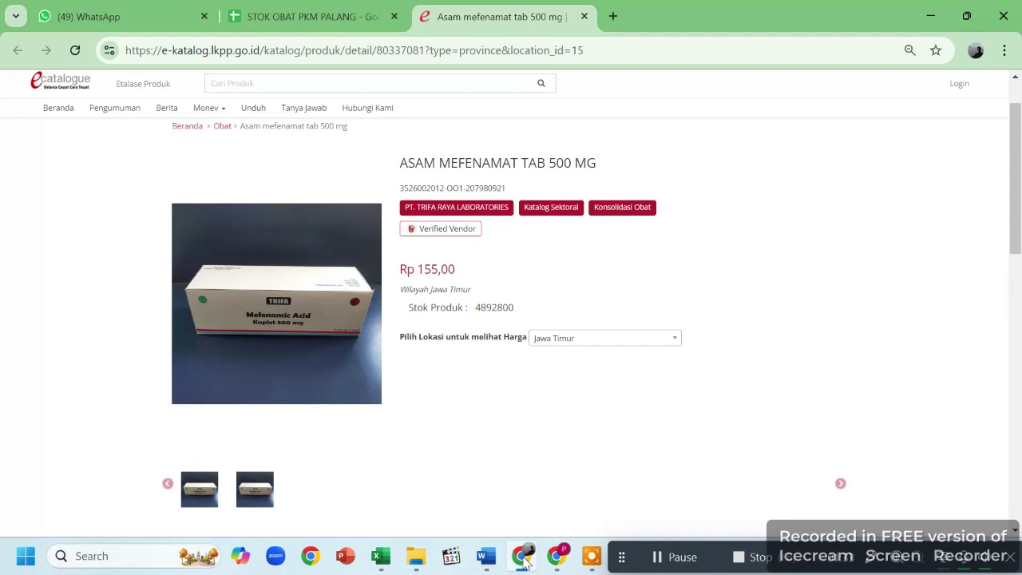
click(611, 15)
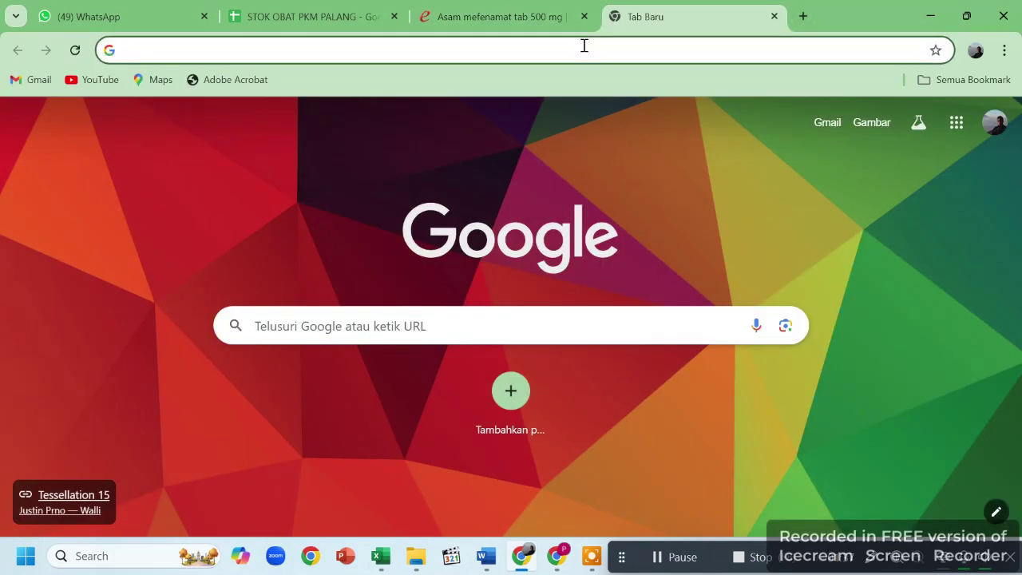
text(GA)
key(Right)
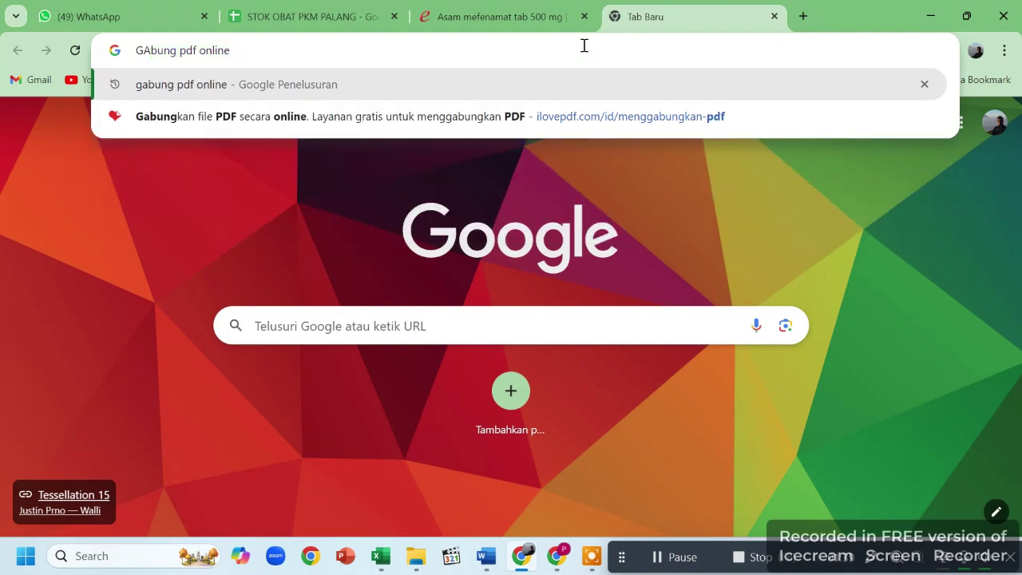
key(Return)
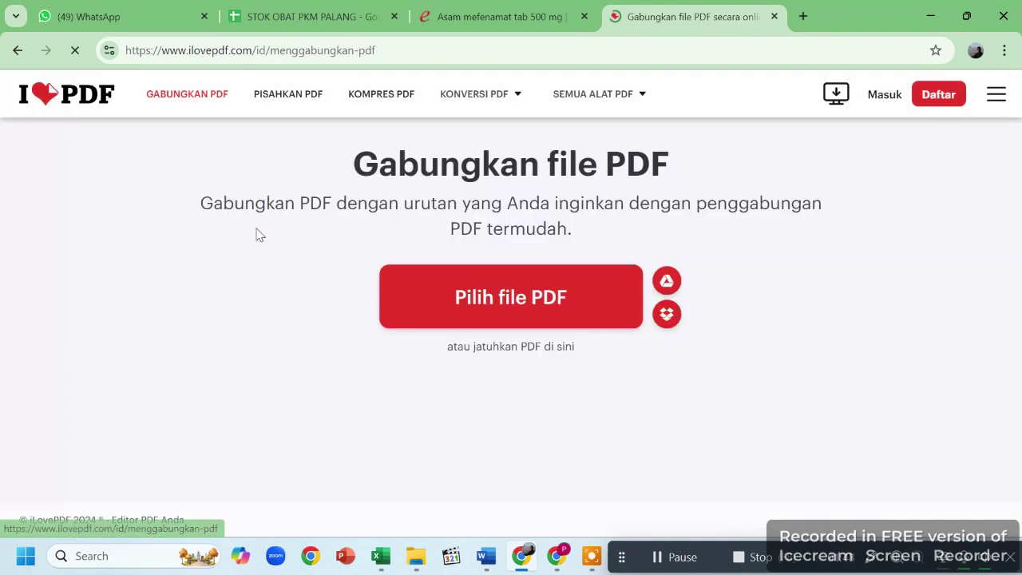
Add the PDFs 1.DPP_TRIFA_PKM PALANG and 3. Spesifikasi teknis e-purchasing OBAT 2024 from the pamoldkk2 folder to the iLovePDF merge page
mouse_move(414, 567)
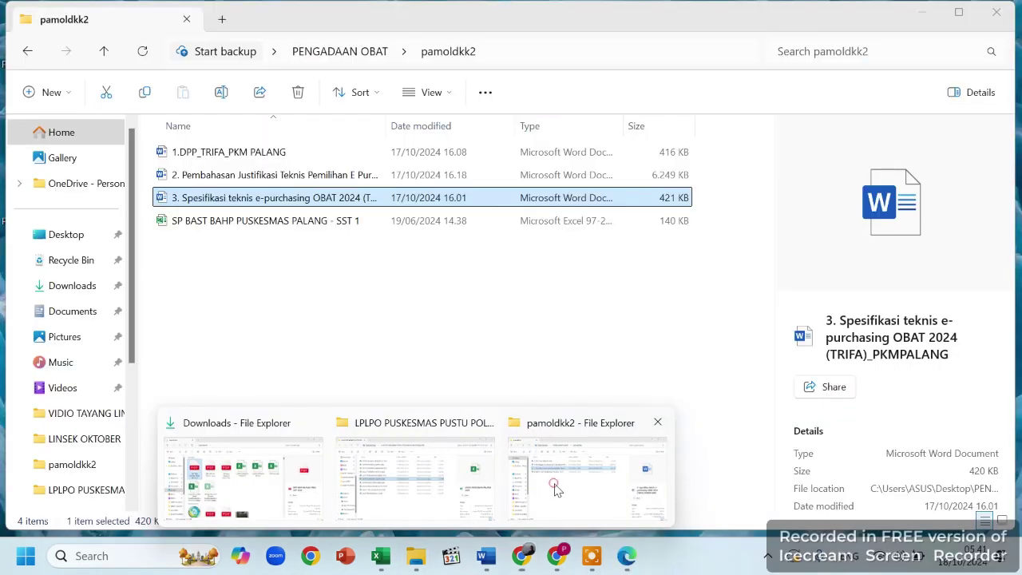
click(557, 490)
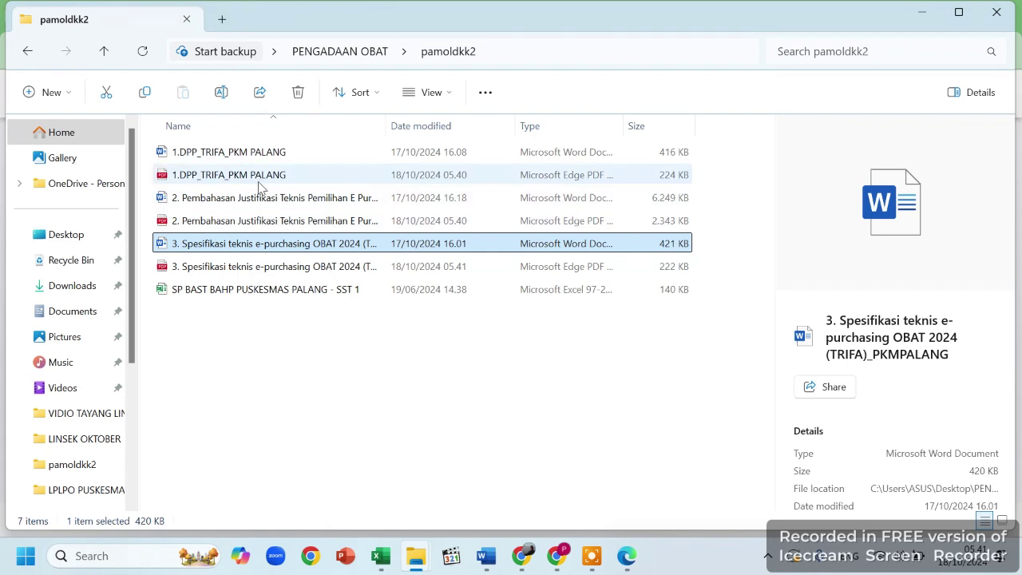
drag(264, 181, 497, 340)
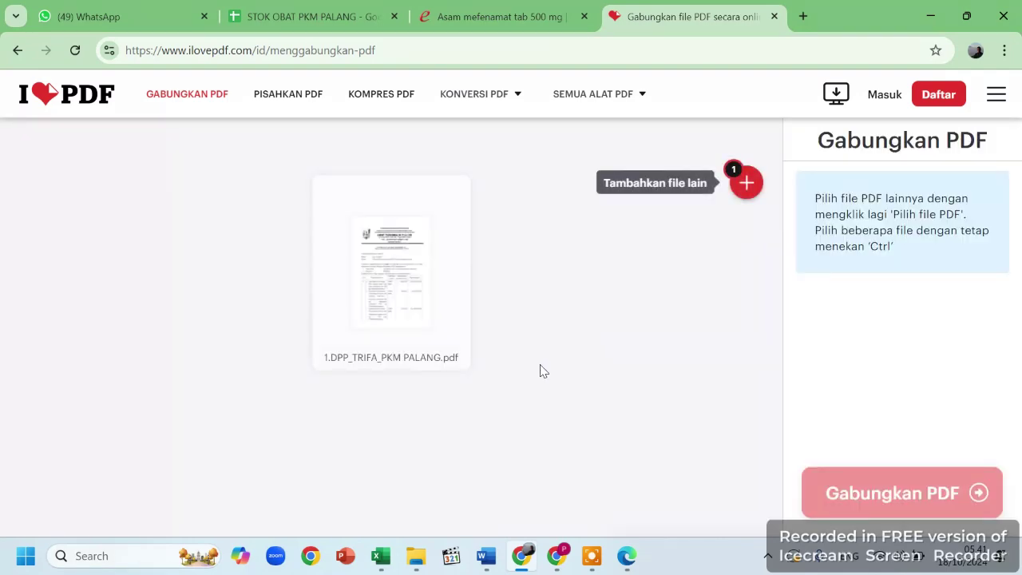
mouse_move(419, 559)
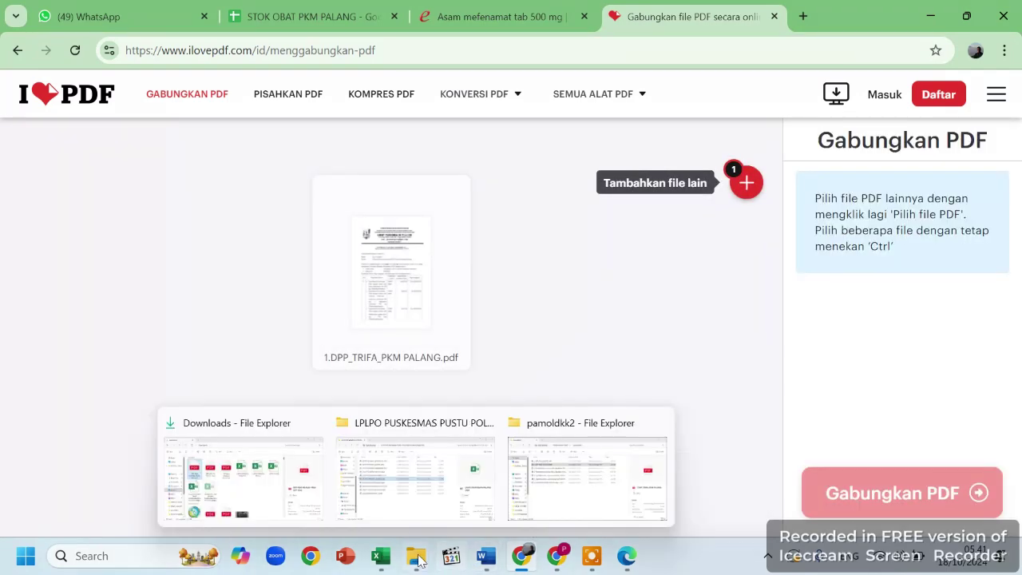
click(556, 465)
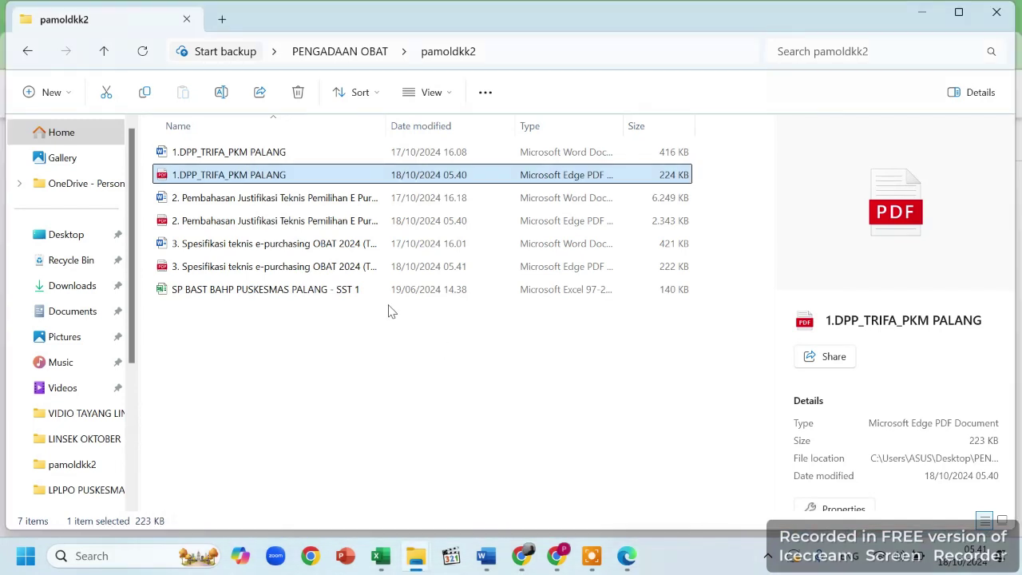
drag(280, 276, 541, 384)
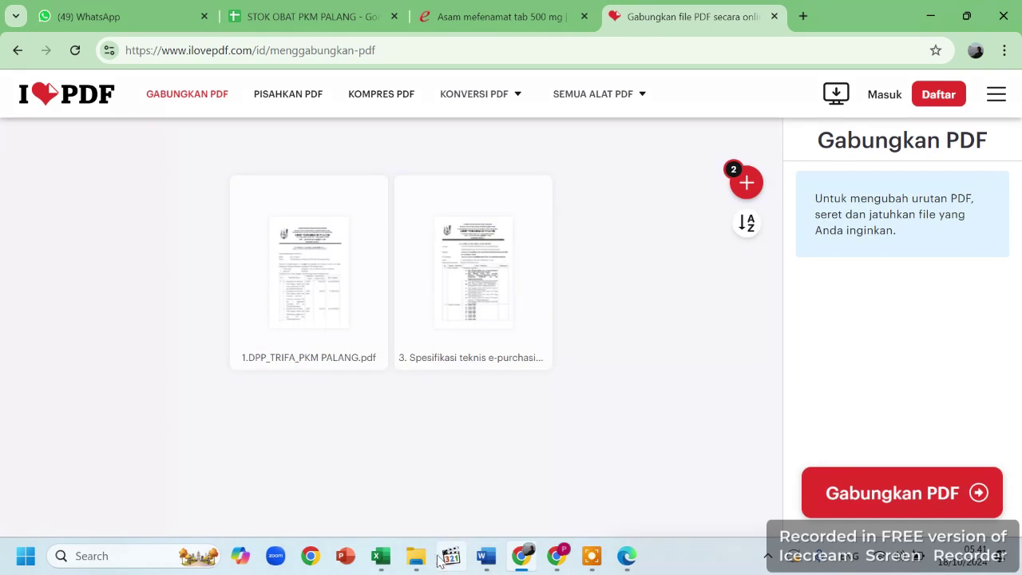
Add the 2. Pembahasan Justifikasi Teknis PDF from the pamoldkk2 folder and start merging the three files
mouse_move(425, 557)
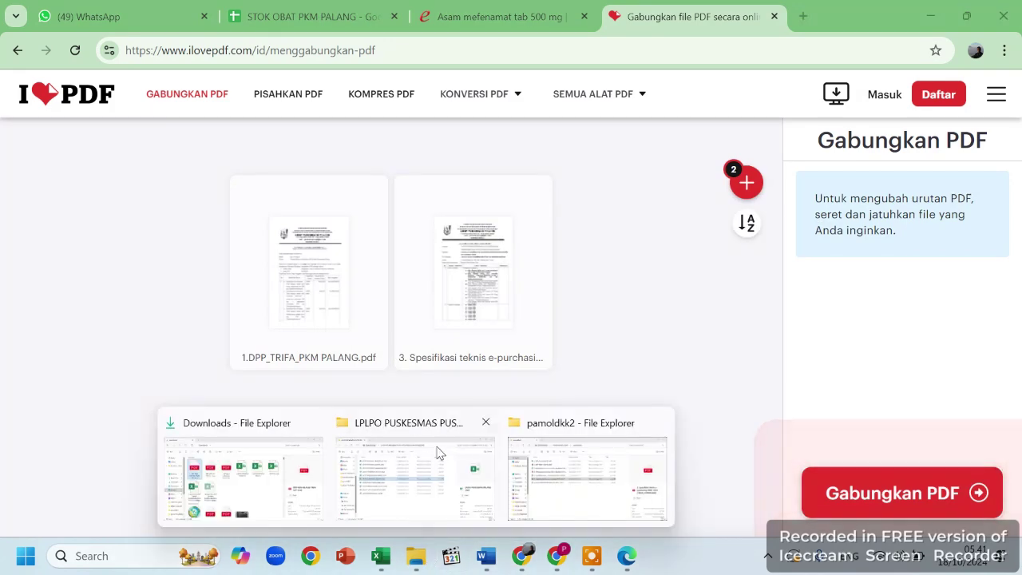
click(550, 464)
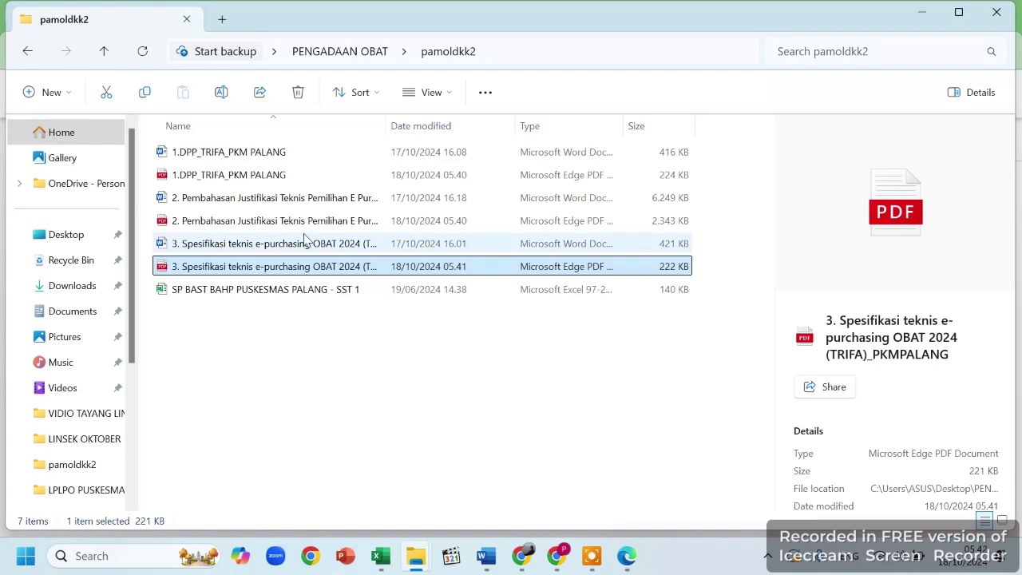
drag(302, 230, 639, 340)
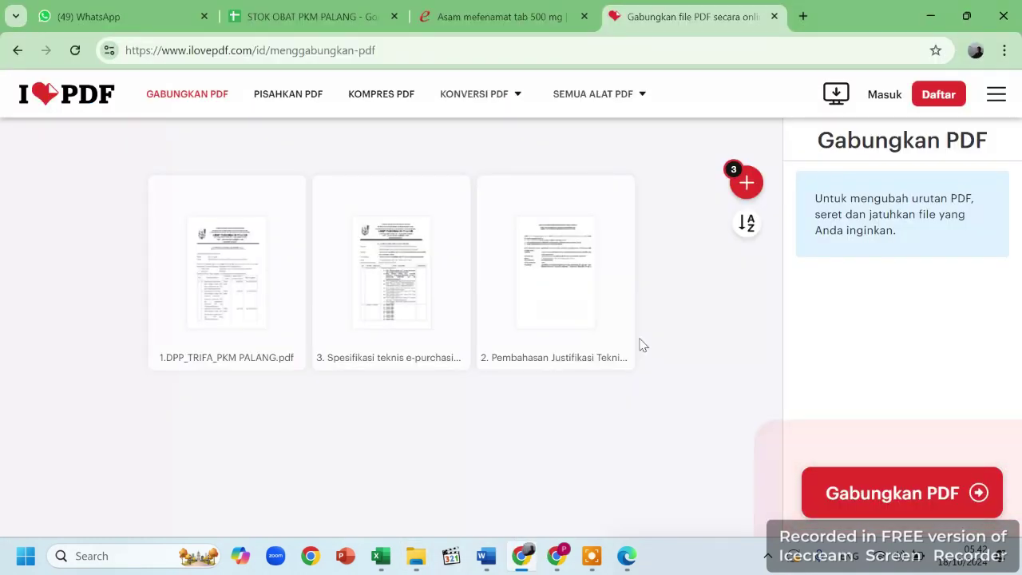
click(882, 494)
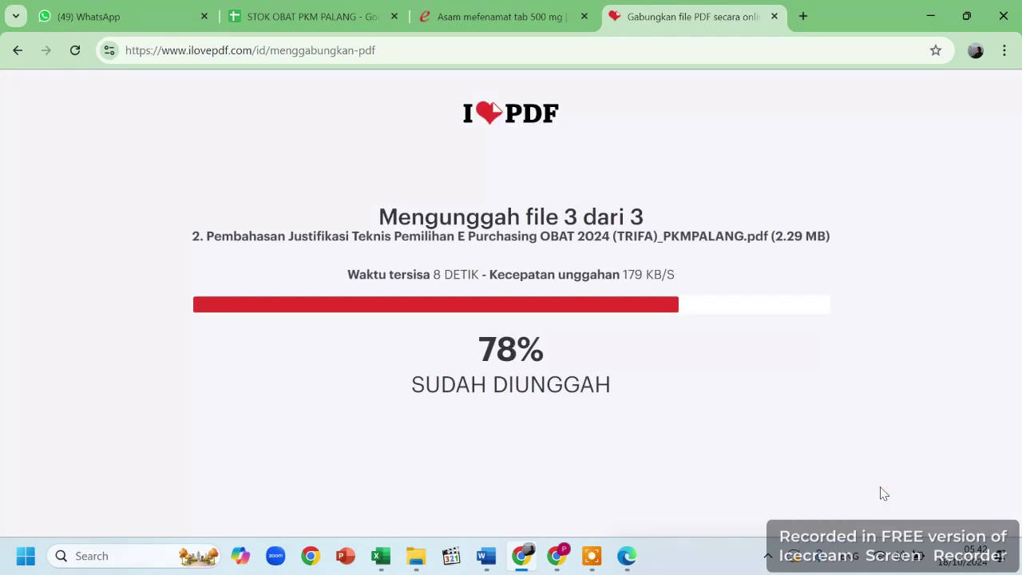